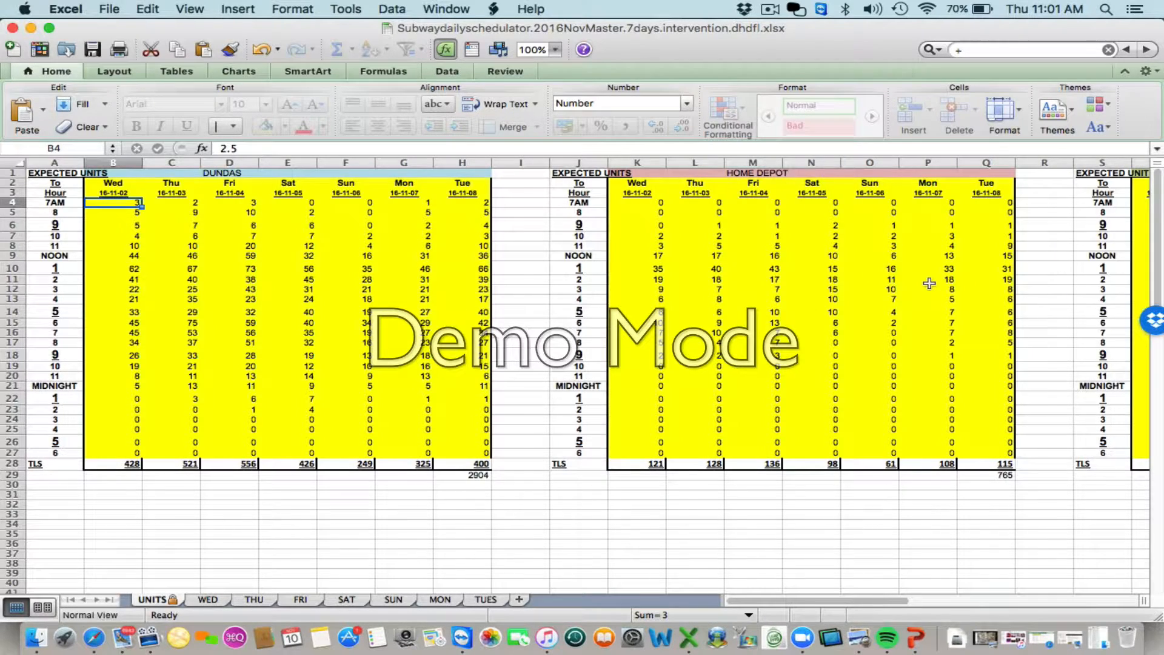
- Look over the expected-units tables for Dundas, Home Depot and Florence on the UNITS sheet
scroll(929, 284, right, 6)
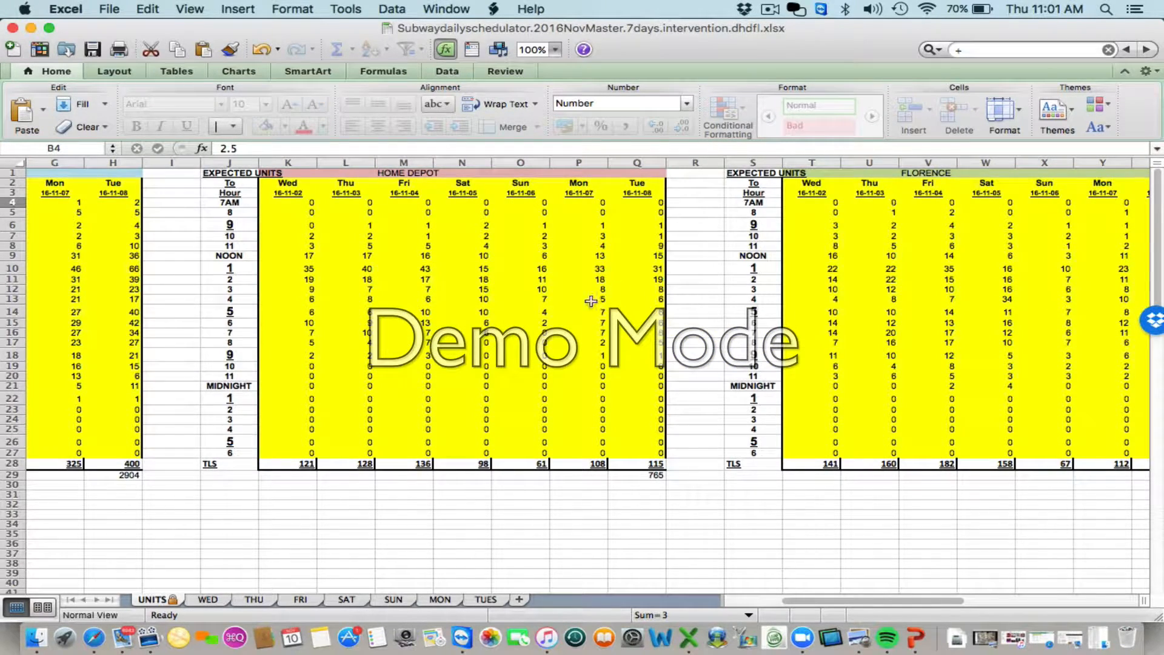
scroll(591, 307, left, 6)
scroll(546, 321, down, 1)
scroll(518, 330, up, 1)
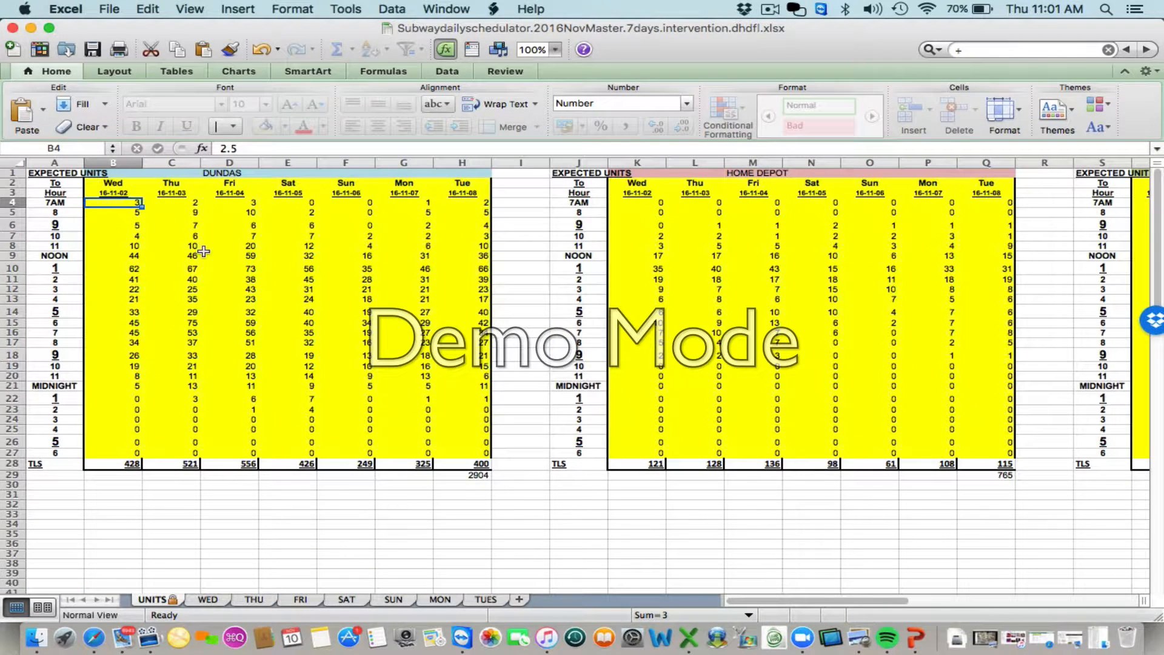
- Go through the weekday headers from Wed to Tue in the Dundas expected-units table
click(122, 183)
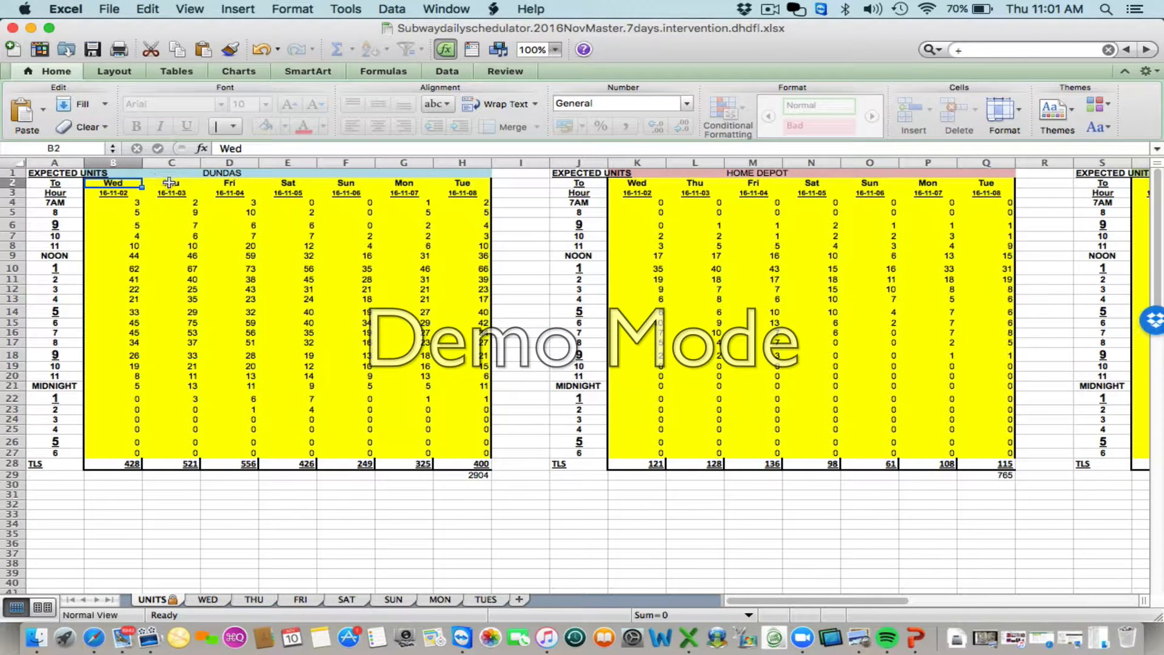
click(171, 183)
click(229, 183)
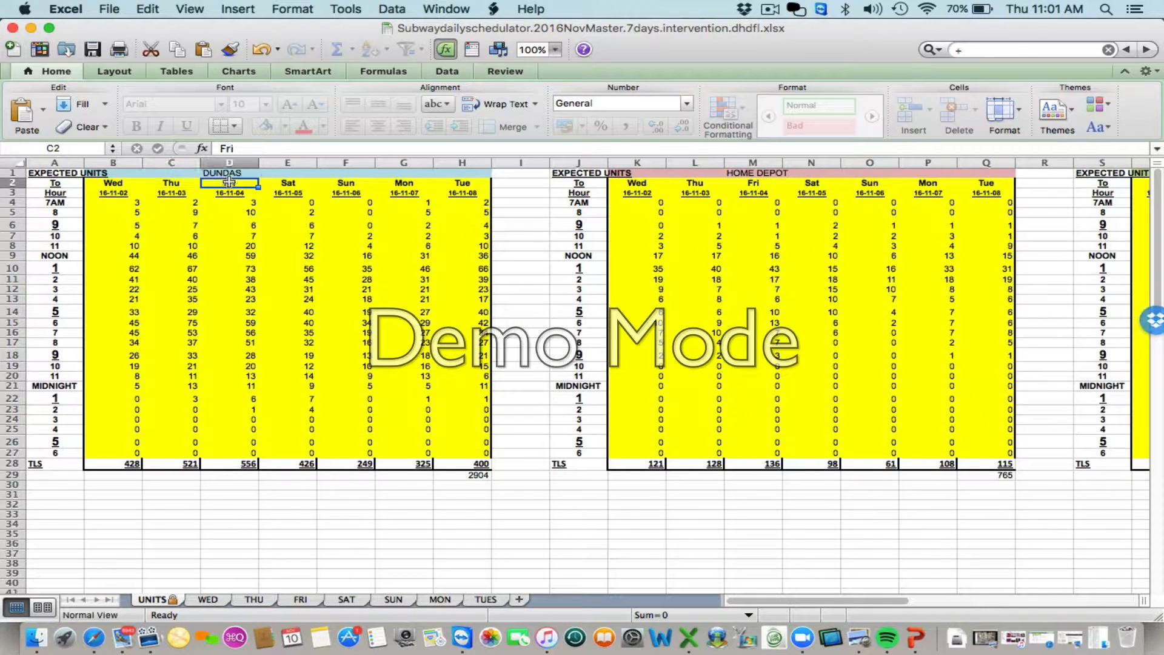
click(290, 184)
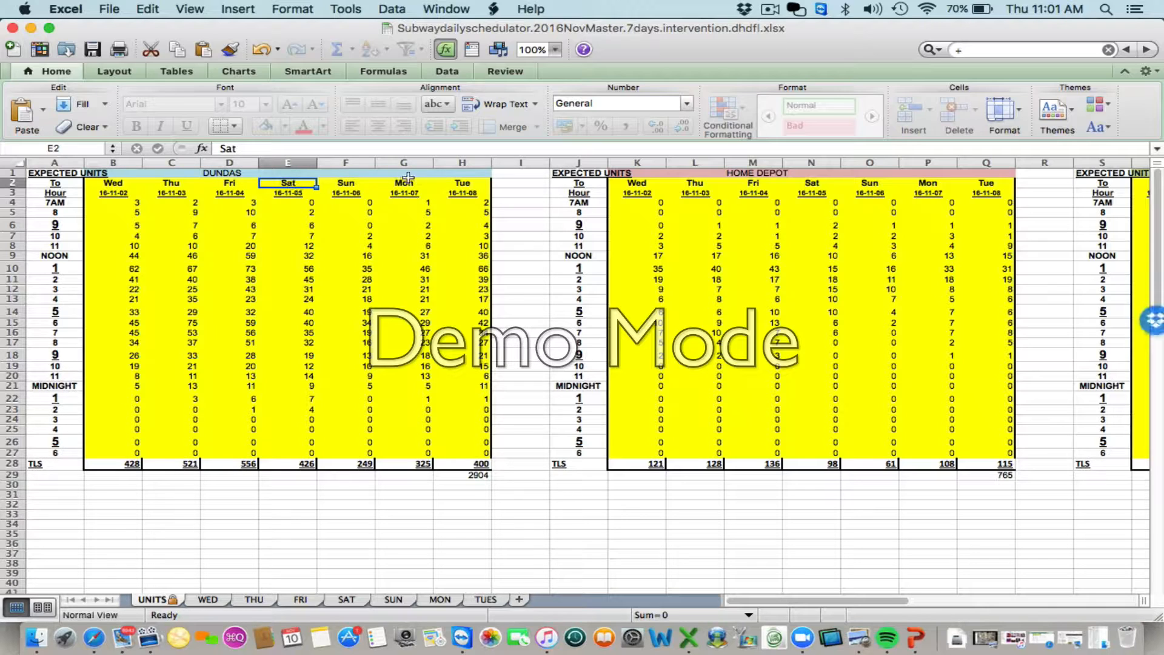
click(459, 183)
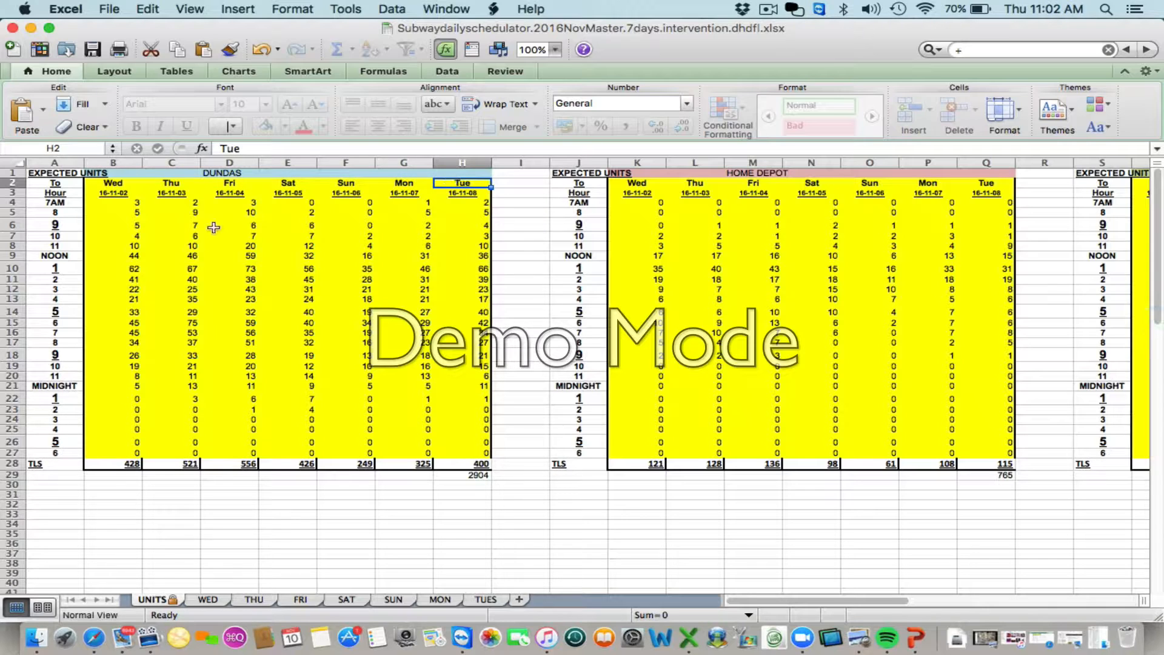
- Examine the hour labels from 7AM to 10 beside the Dundas expected-units table
click(61, 203)
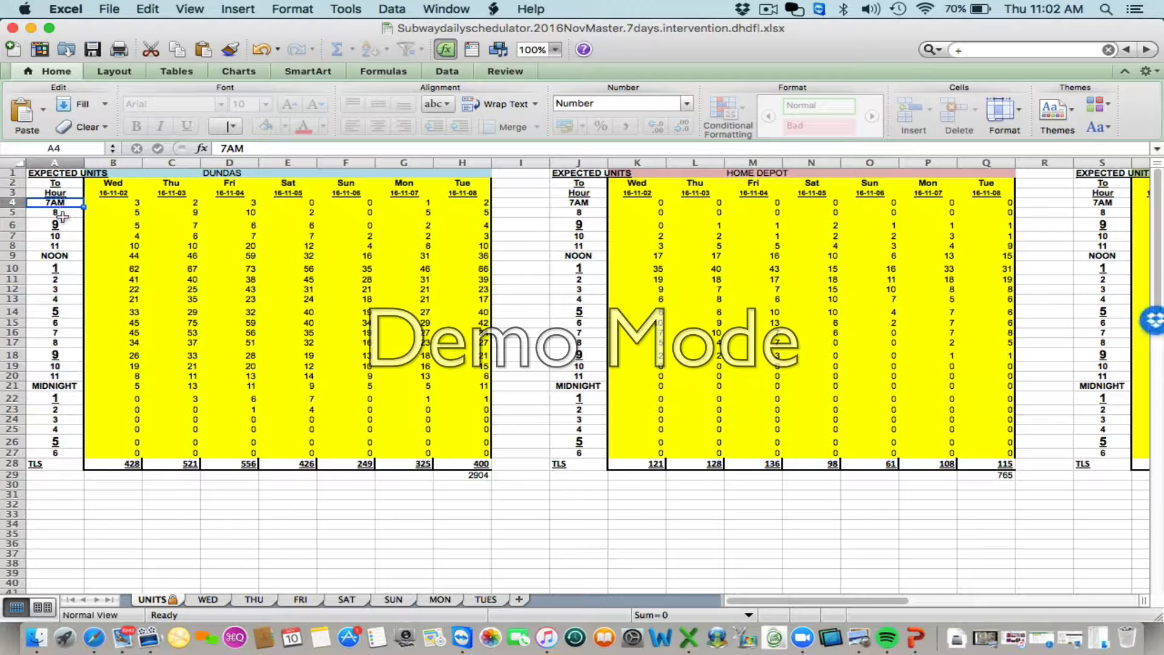
click(63, 212)
click(64, 225)
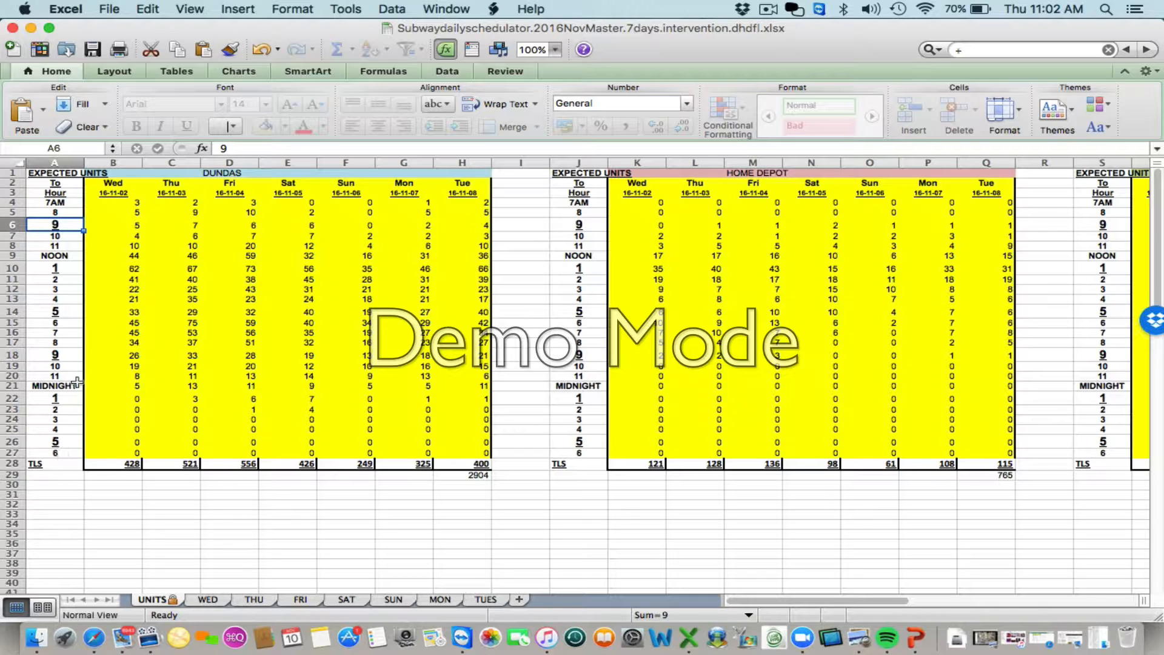
click(69, 213)
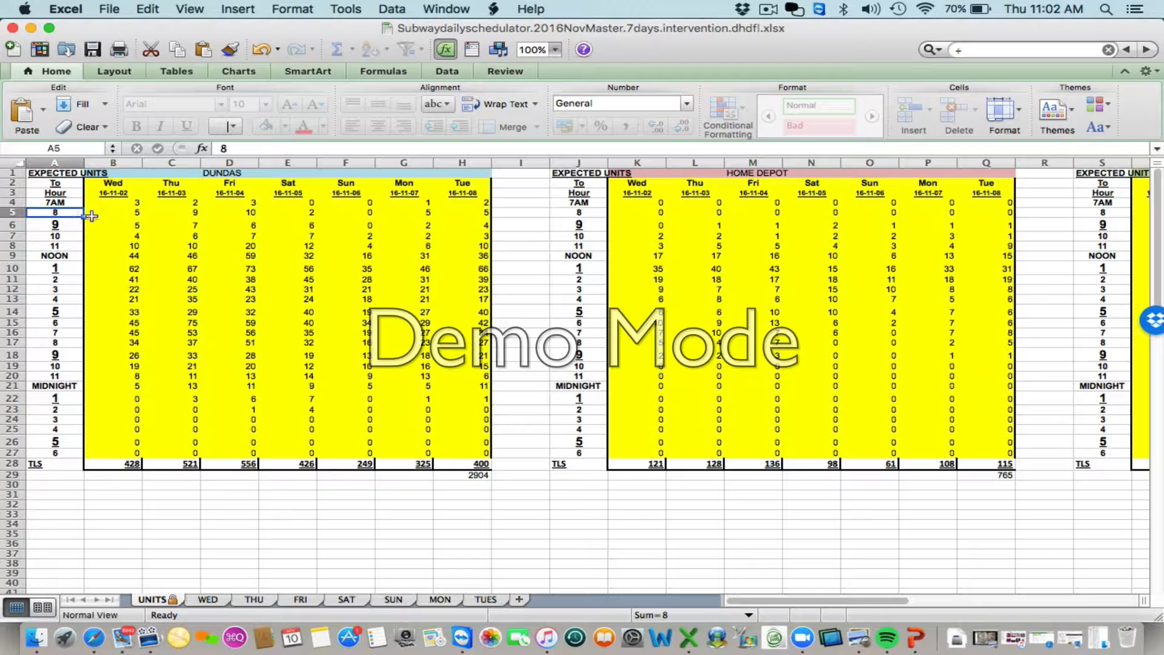
click(60, 225)
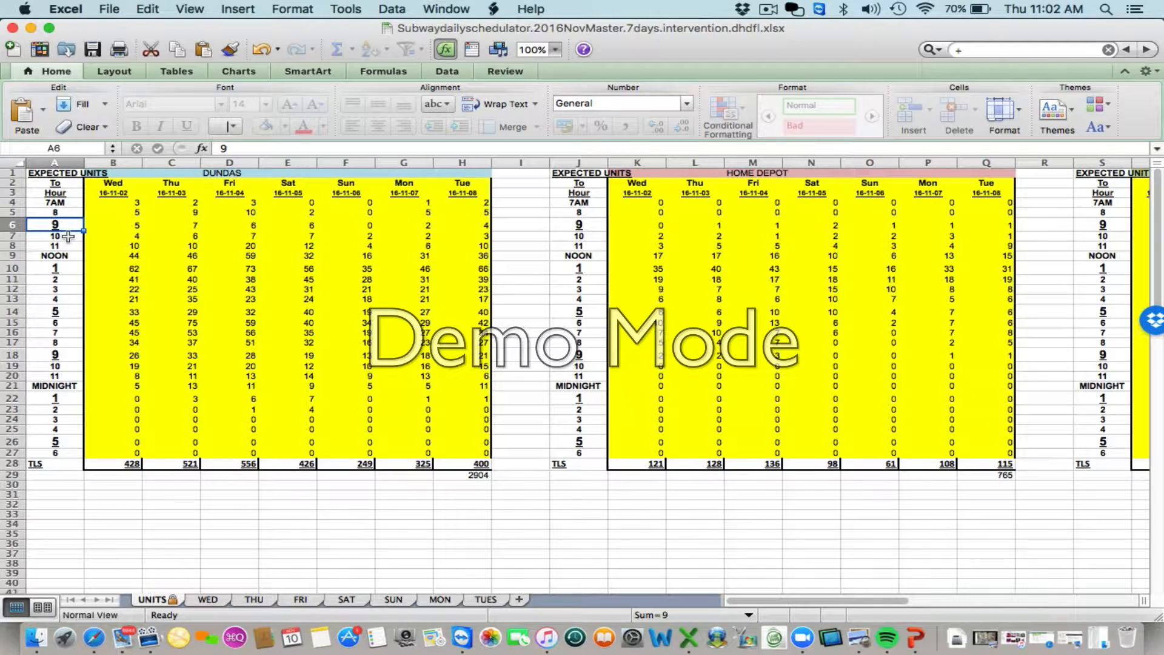
click(65, 236)
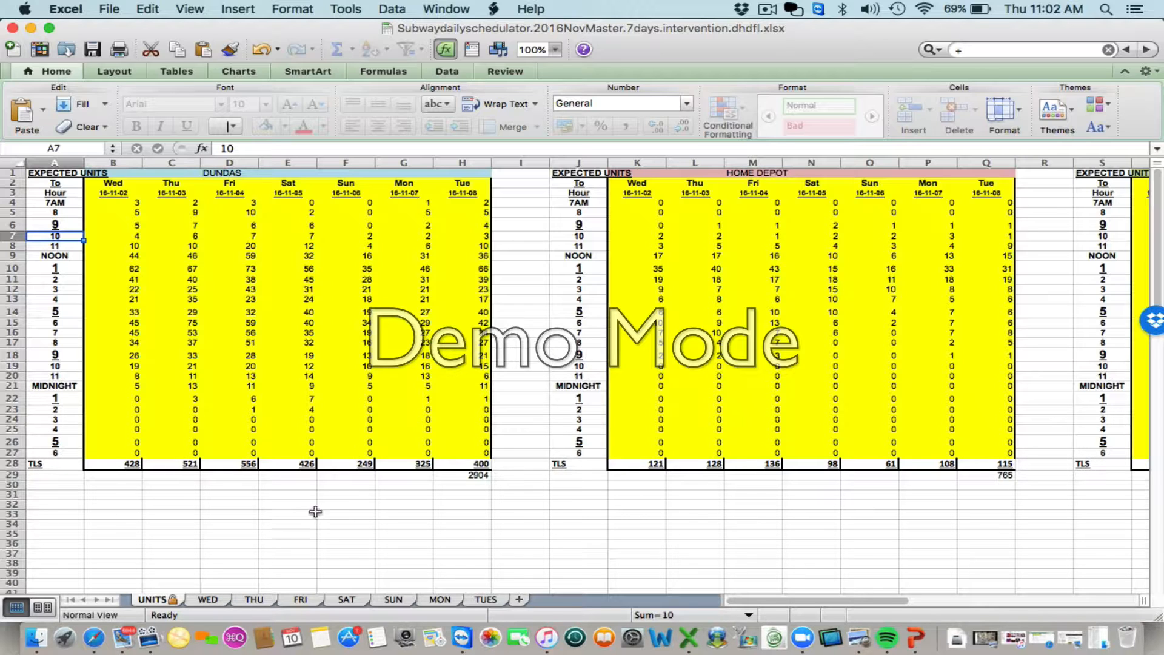
- View the WED and THU daily schedule sheets and return to WED
click(217, 599)
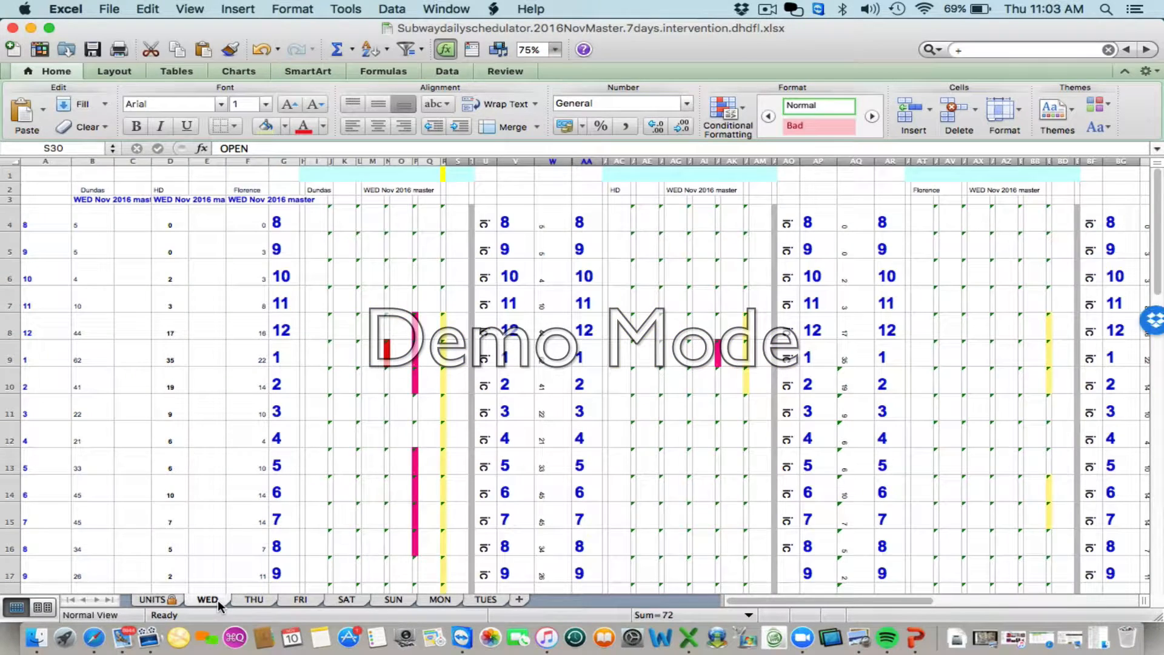
click(251, 600)
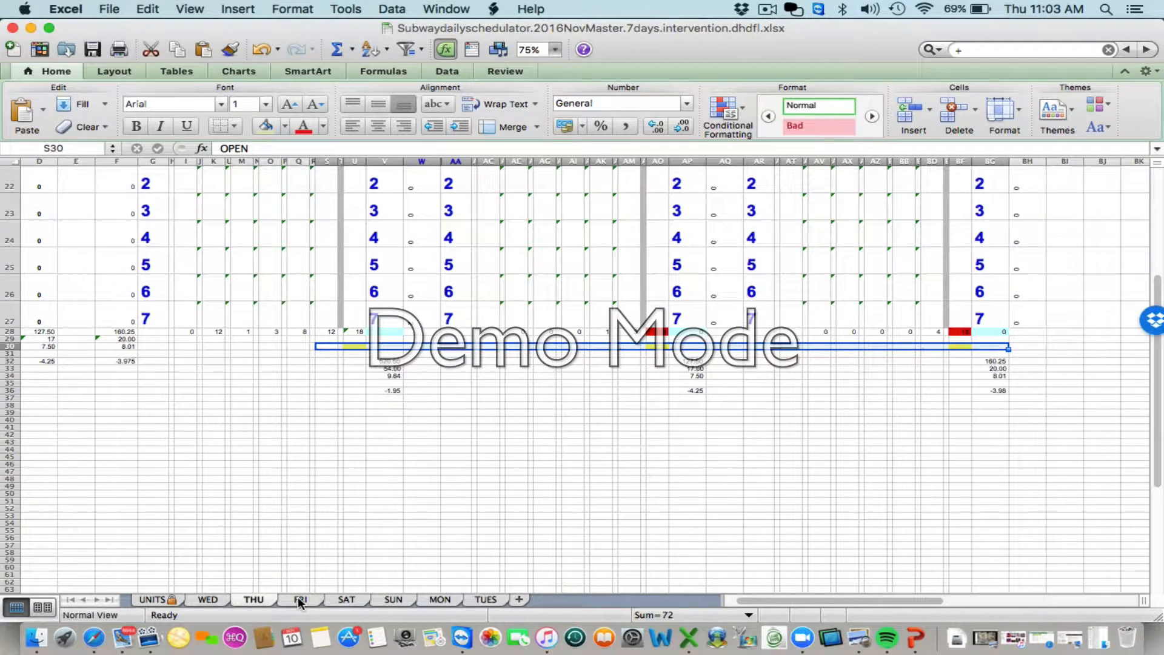
click(208, 599)
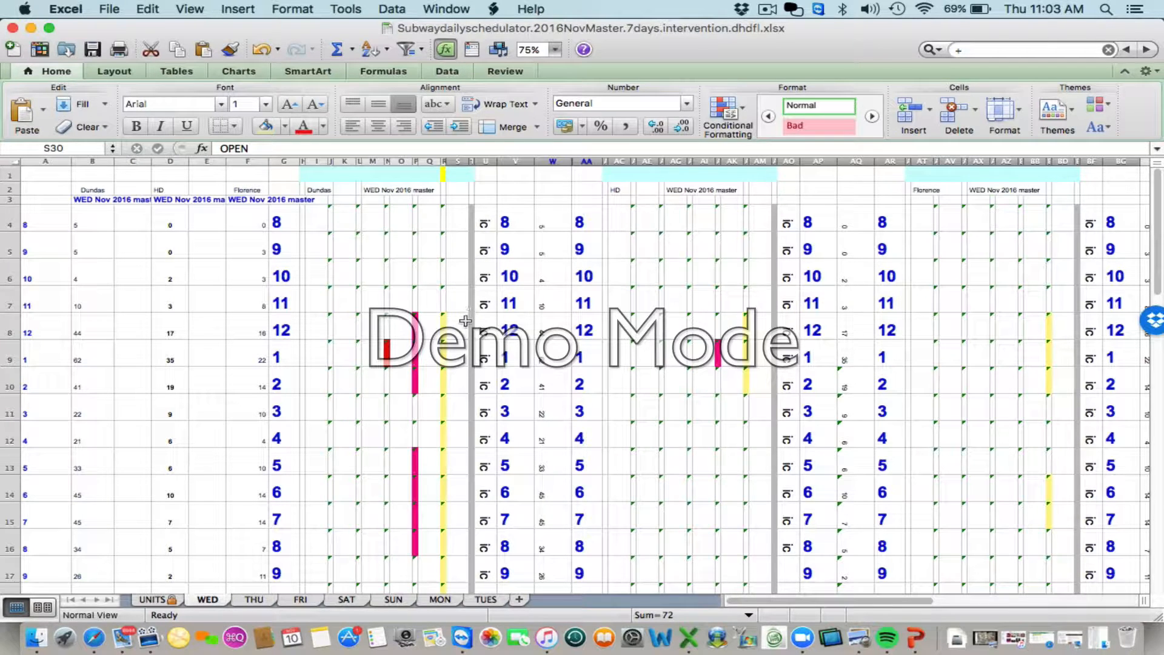
- Inspect the Dundas schedule cells Q8, S8 and U8 in the 12 o'clock row of the WED sheet
click(430, 326)
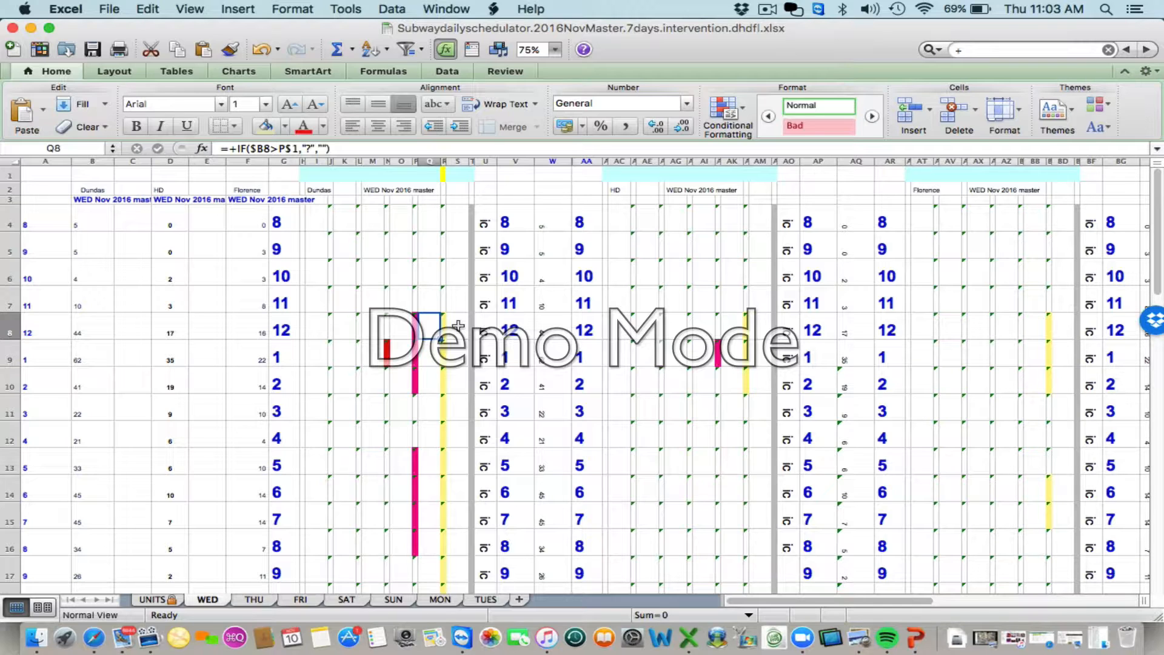
click(482, 327)
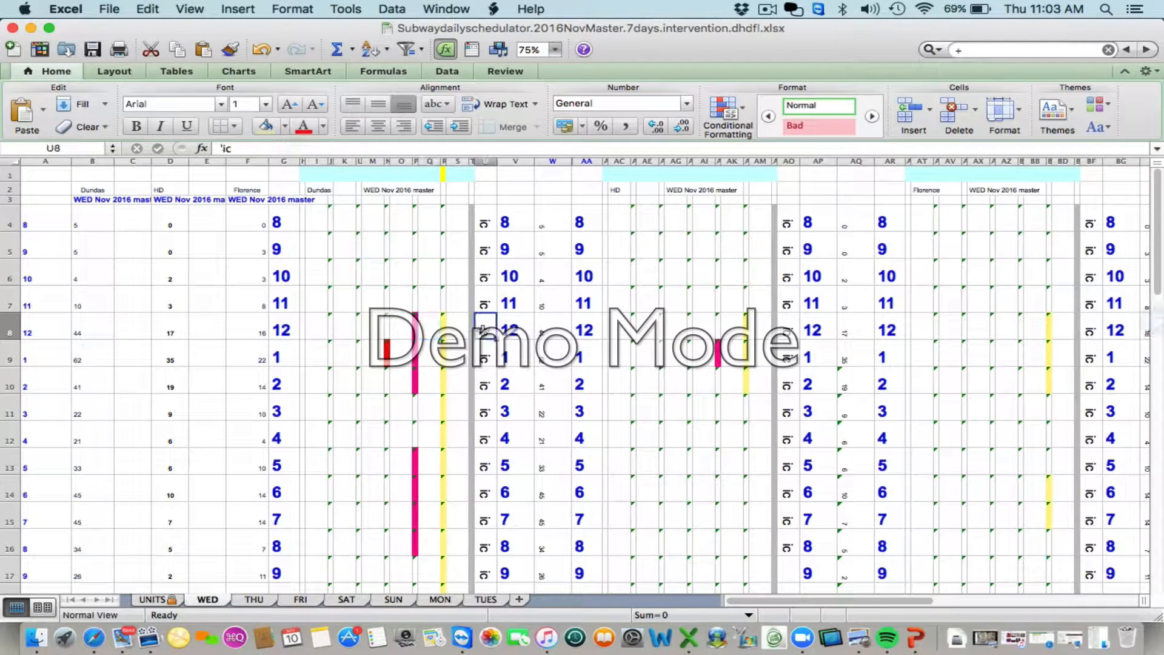
click(461, 328)
click(435, 328)
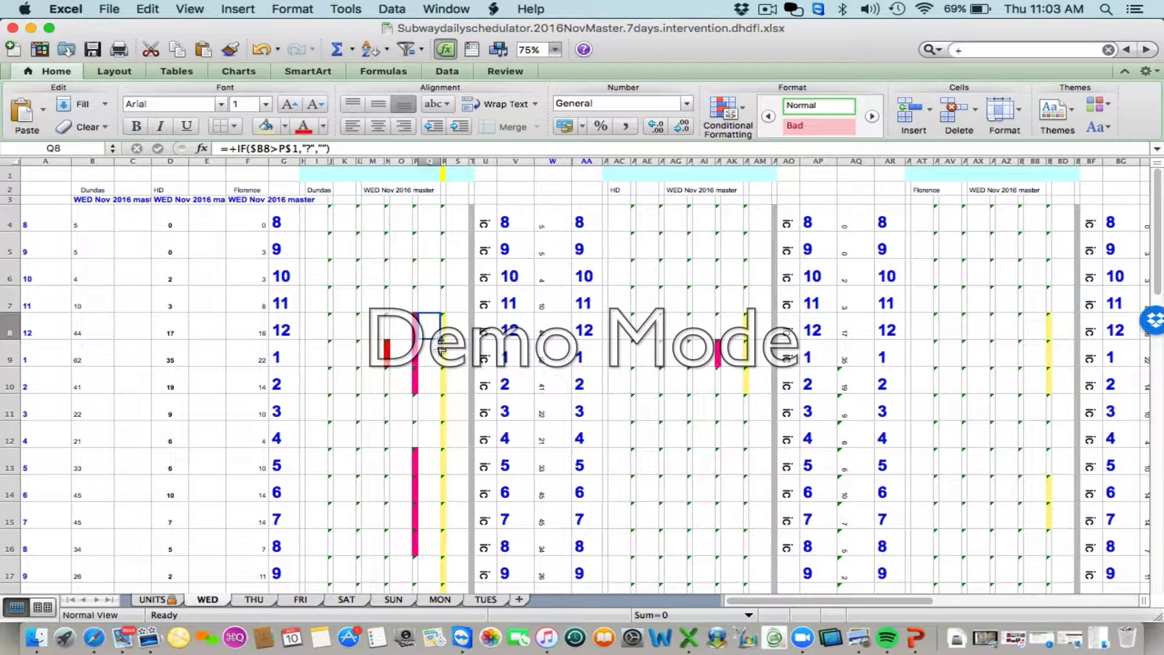
- Examine the 1 o'clock row for Dundas, checking its expected units in B9 and the schedule cells Q9, U9, S9 and L9
click(435, 352)
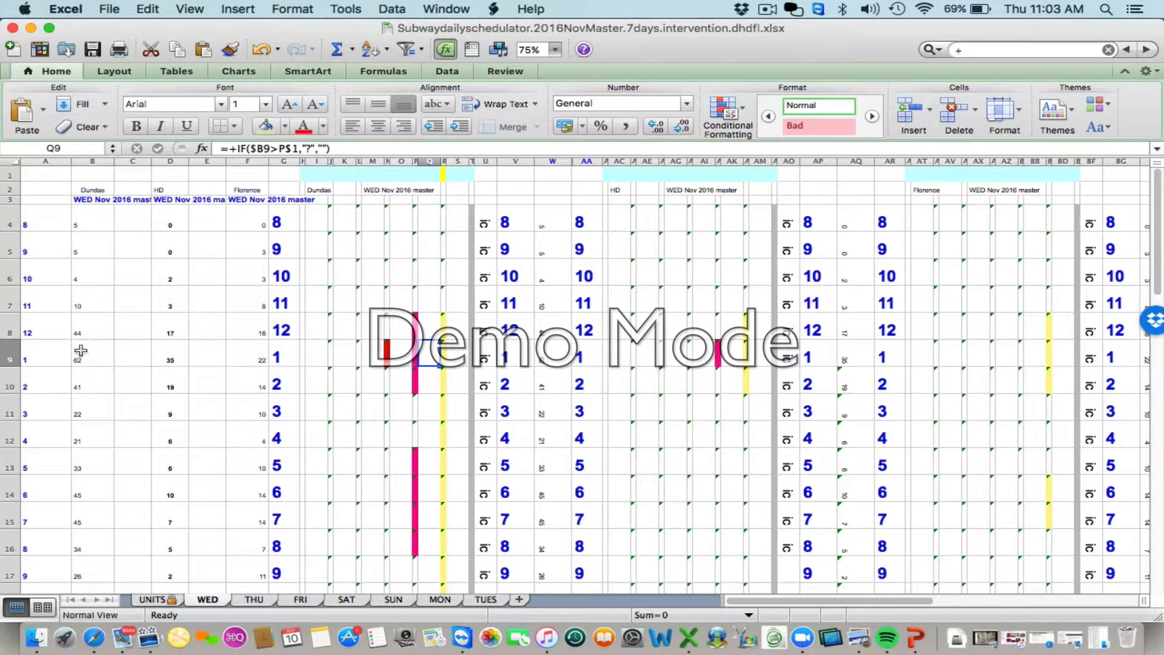
click(100, 358)
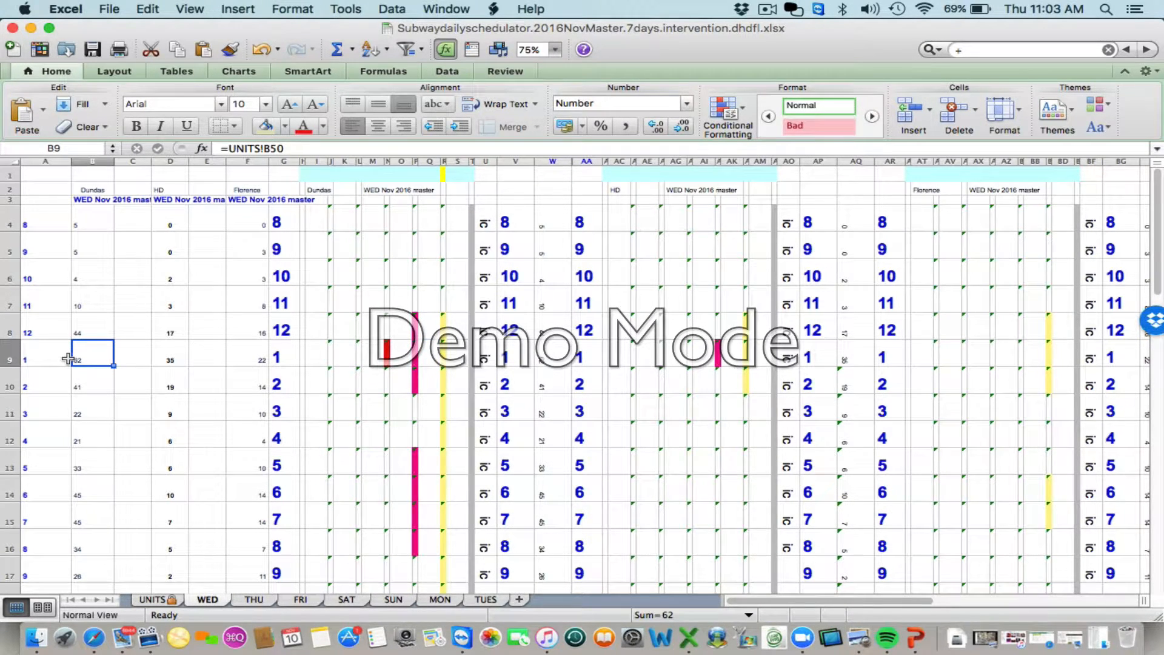
click(488, 356)
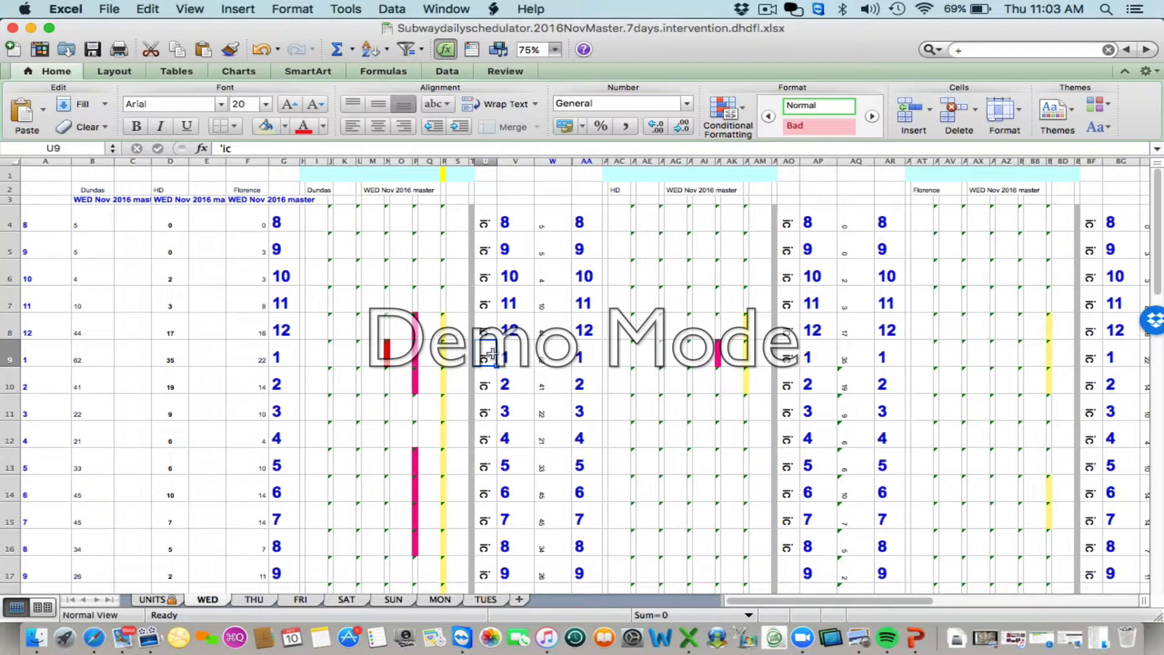
click(453, 353)
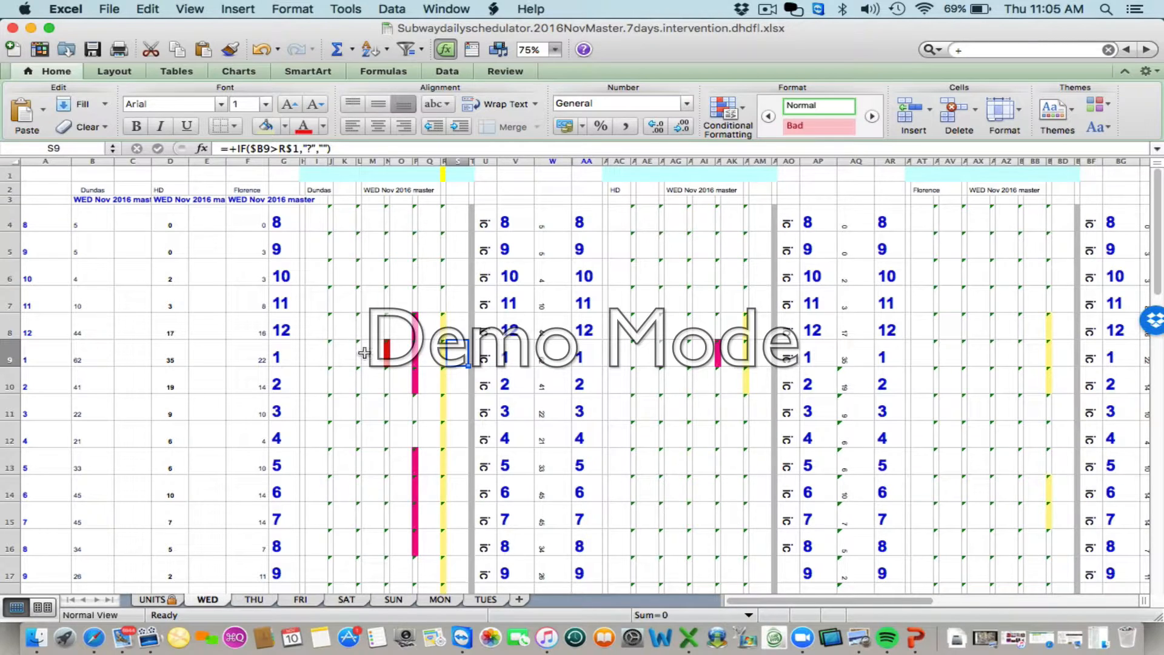
click(361, 355)
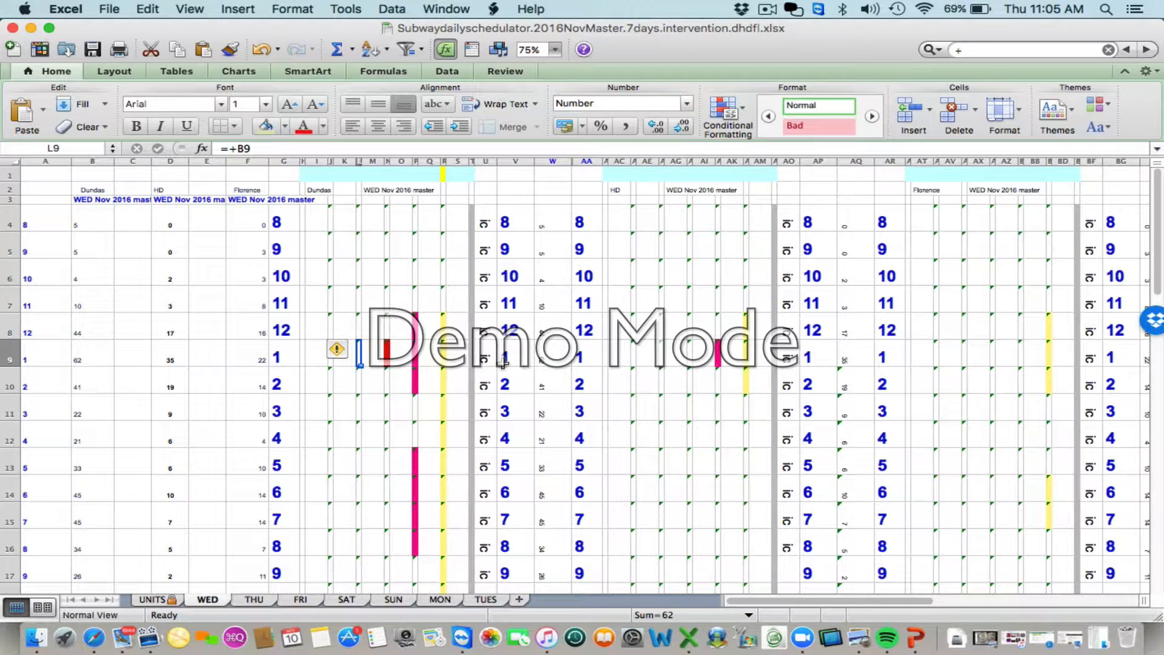
- Inspect the Dundas summary cells V32 and V33 below the hourly grid on the WED sheet
scroll(427, 399, down, 2)
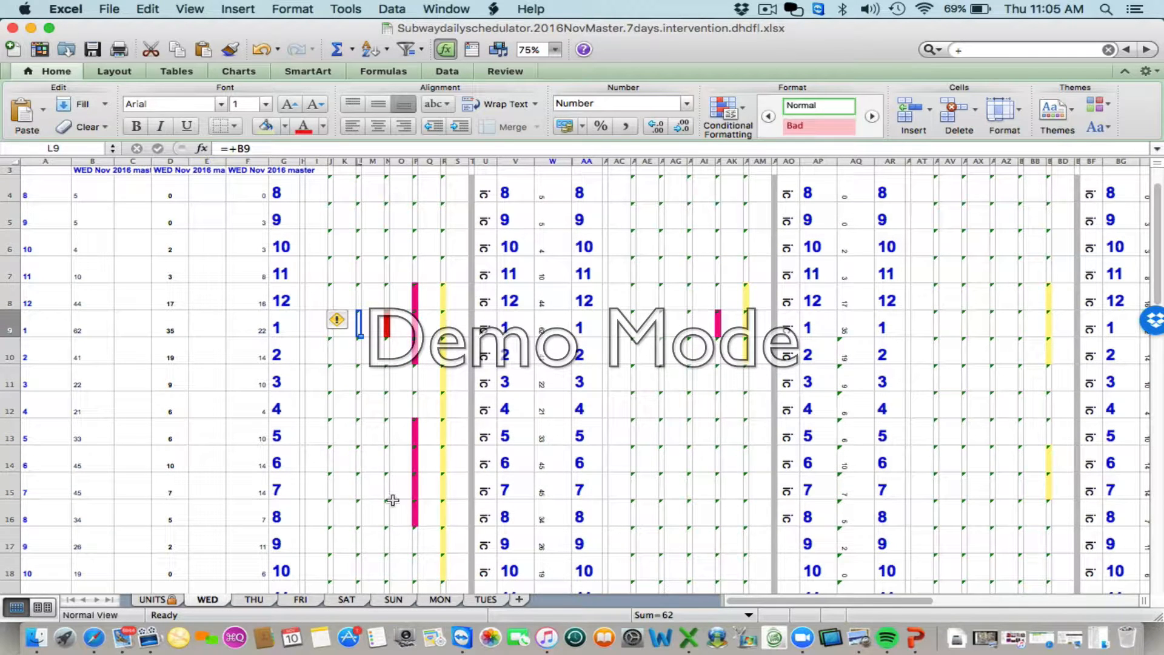
scroll(417, 492, down, 5)
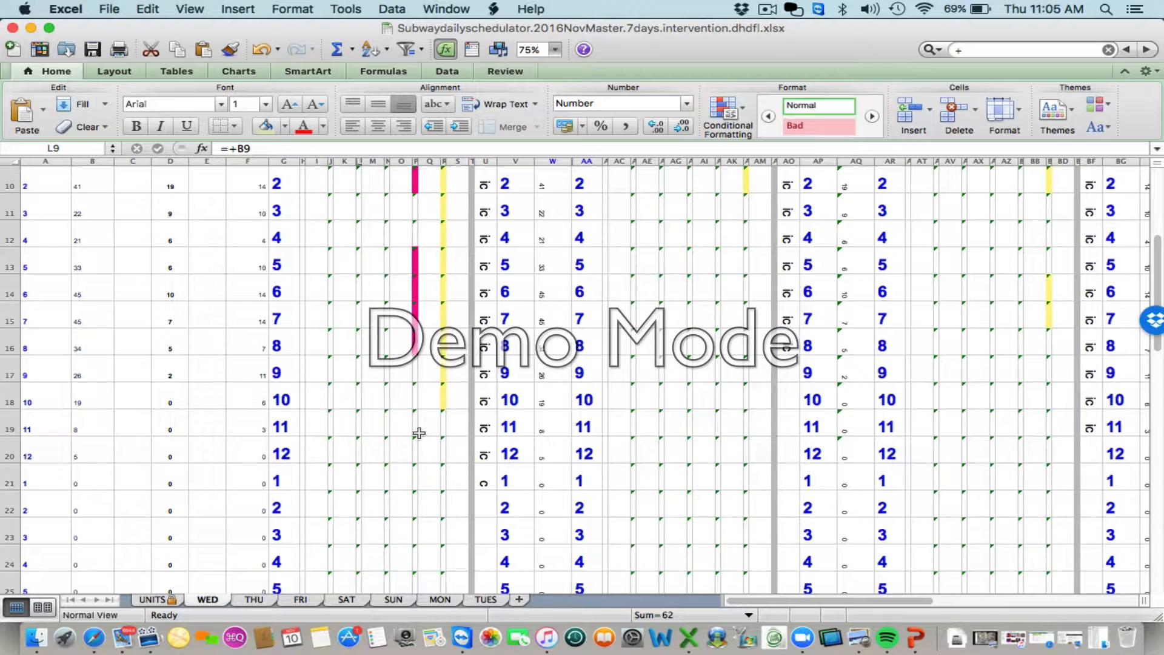
scroll(419, 433, down, 5)
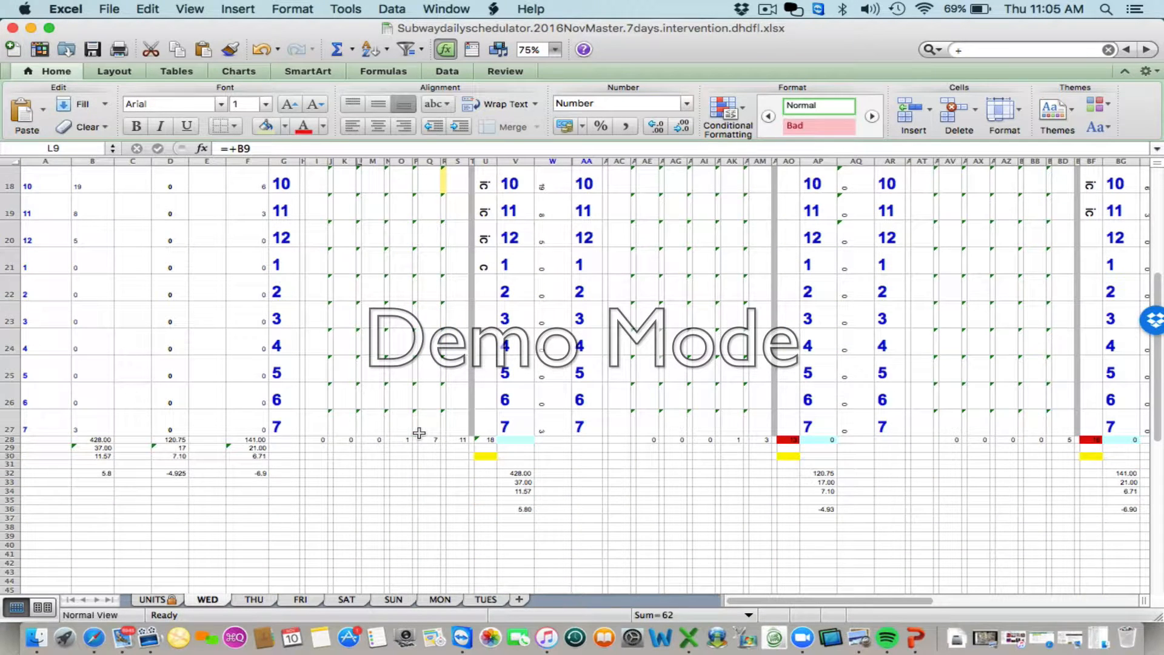
click(509, 474)
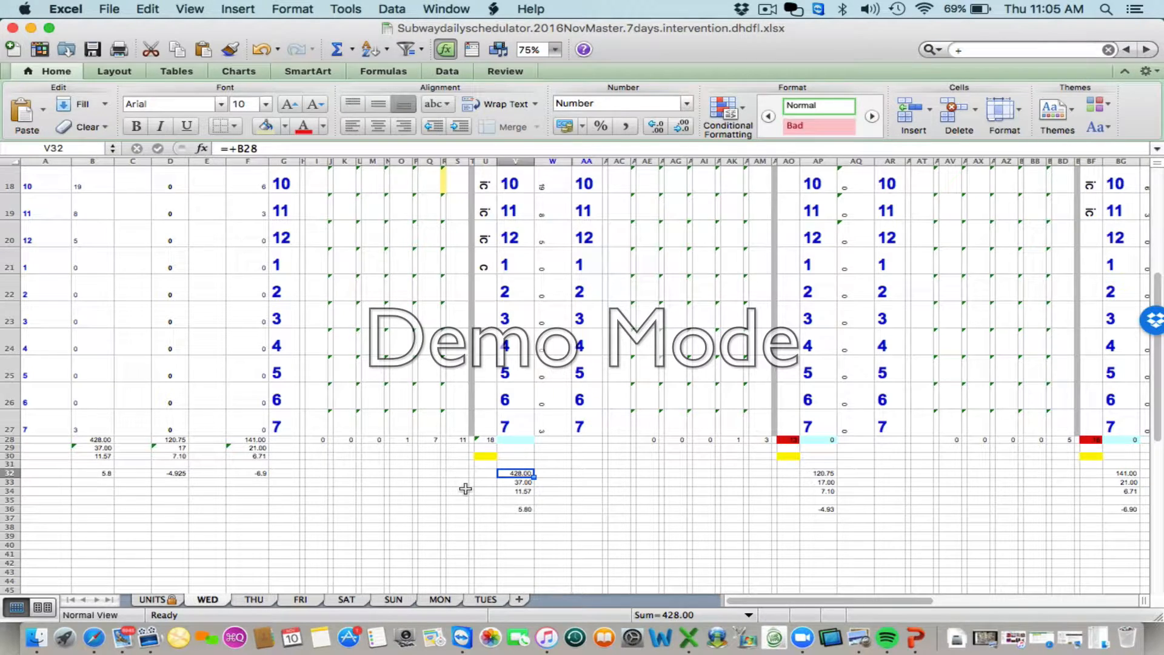
key(Down)
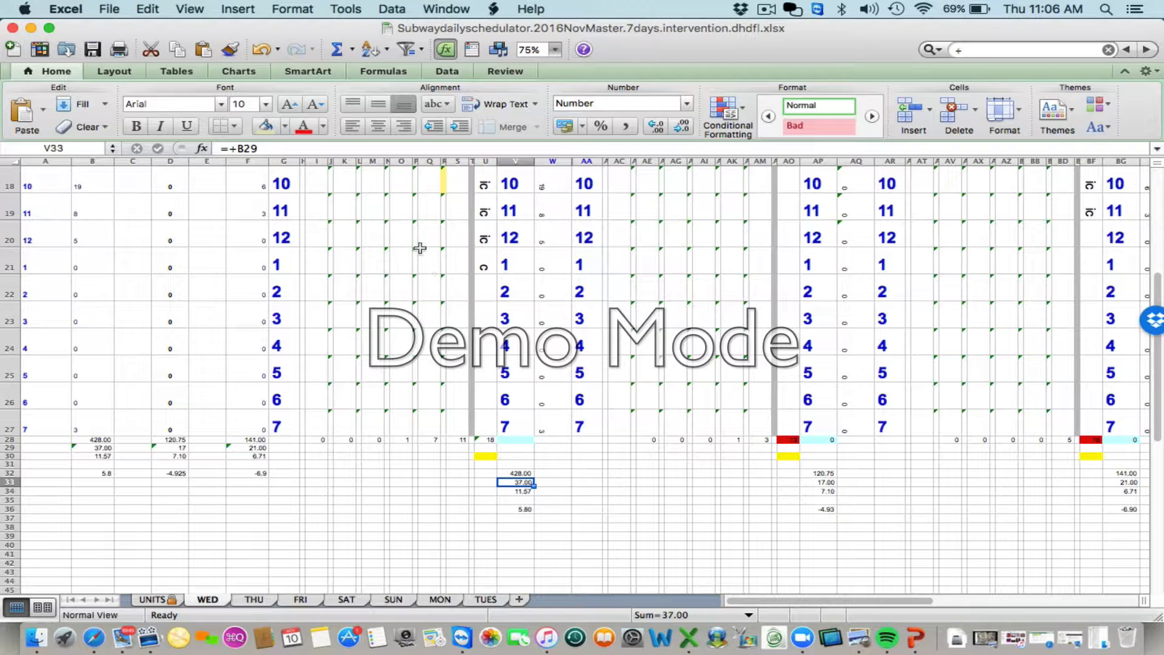
- Review the coloured bars across the WED sheet's hourly grid and return to the summary figures below it
scroll(420, 248, up, 6)
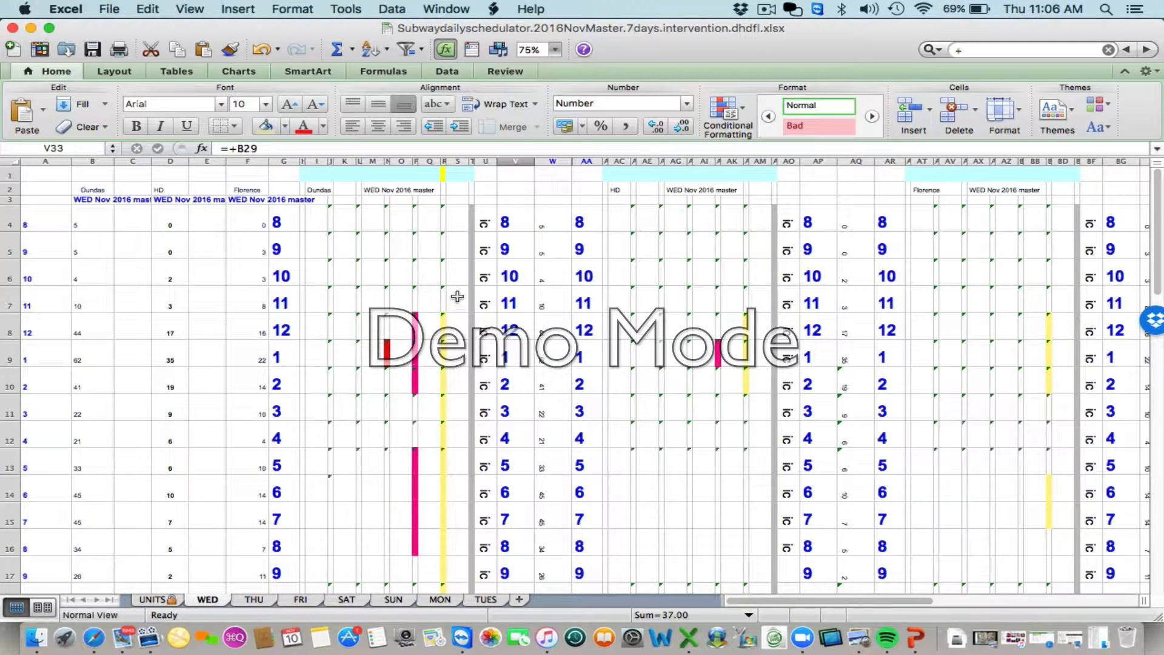
scroll(456, 307, down, 2)
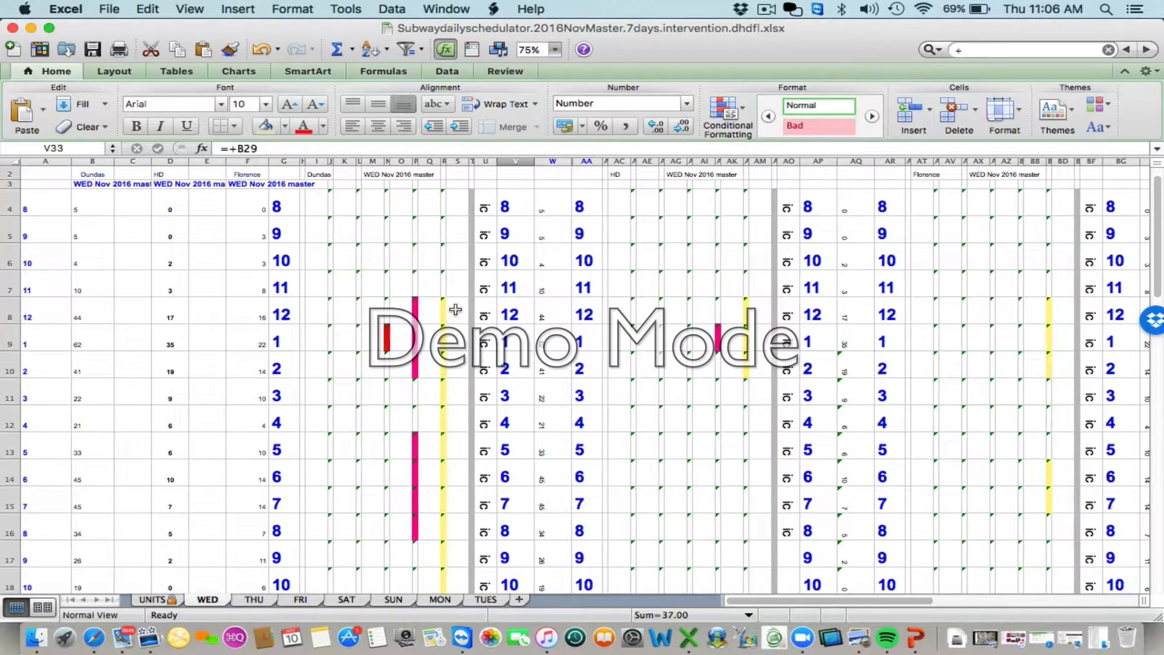
scroll(410, 390, down, 3)
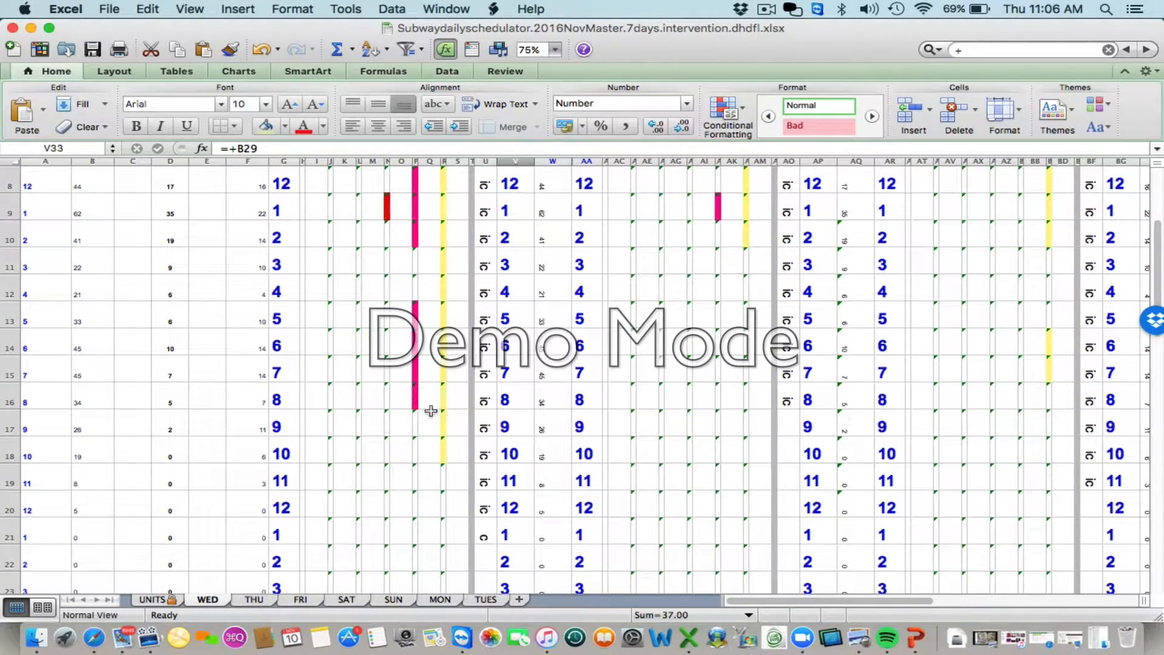
scroll(430, 410, down, 12)
scroll(431, 411, down, 1)
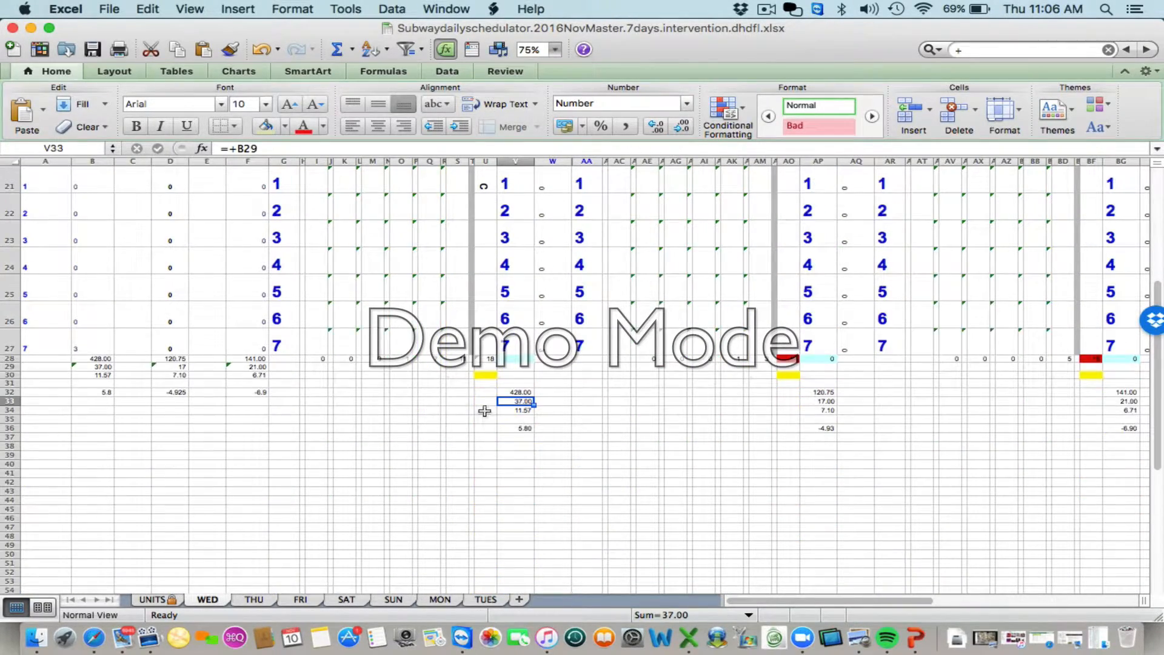
- Inspect the Dundas summary cells V34 and V36, and compare them with the hourly grid above
click(508, 411)
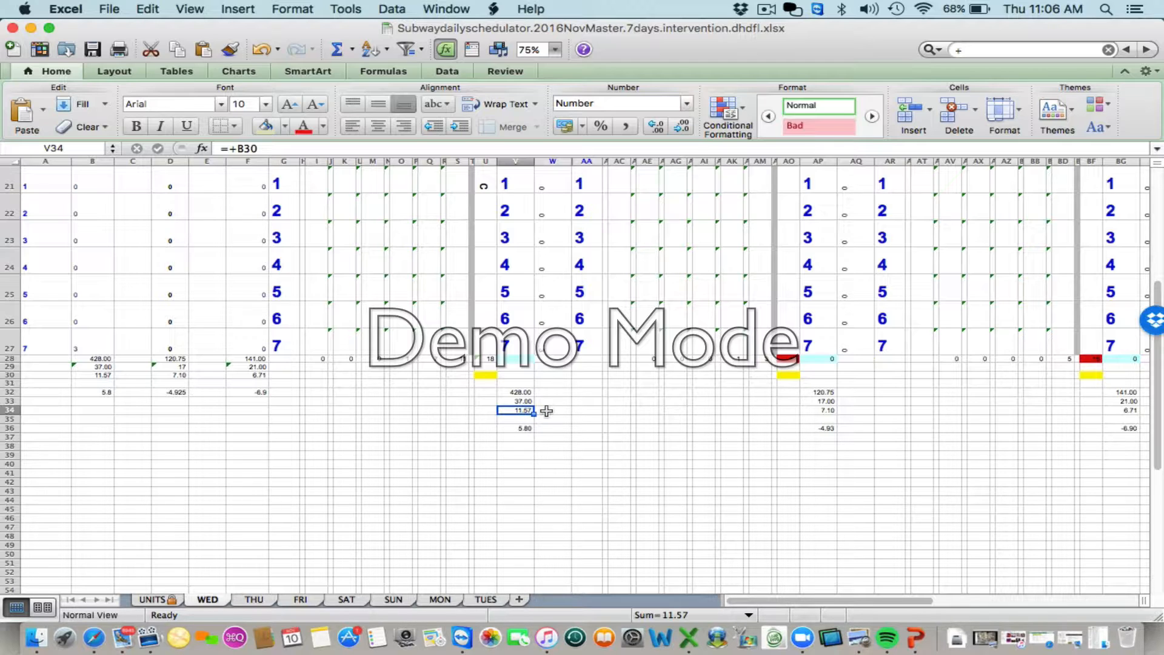
click(513, 433)
click(514, 428)
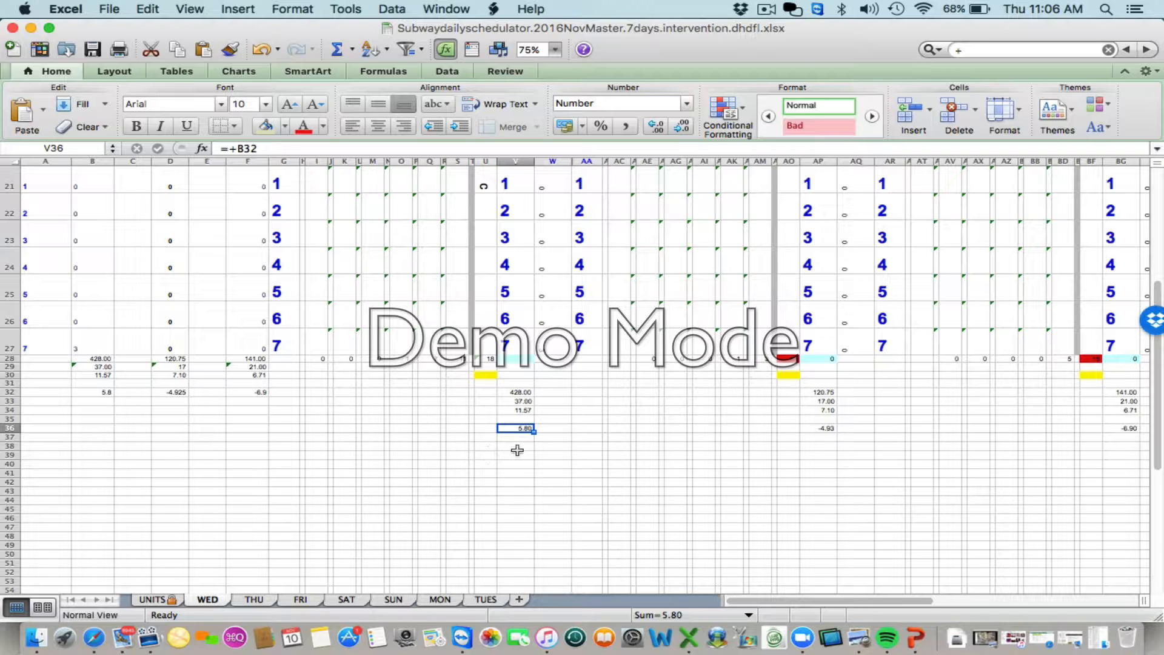
scroll(368, 384, up, 10)
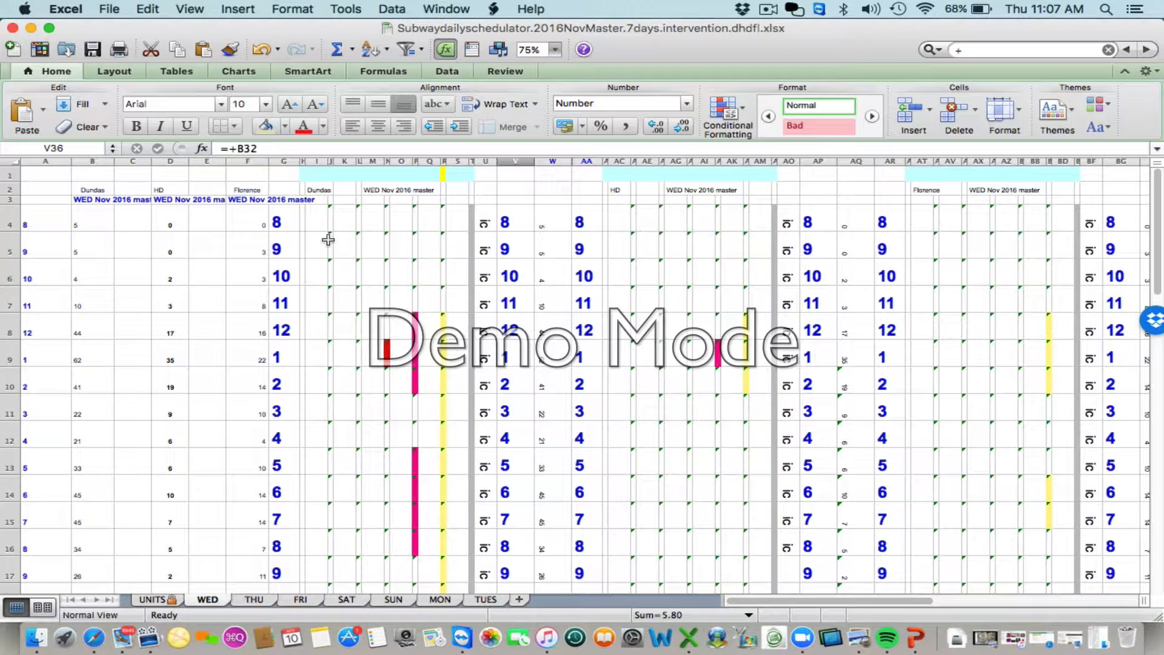
scroll(333, 332, down, 8)
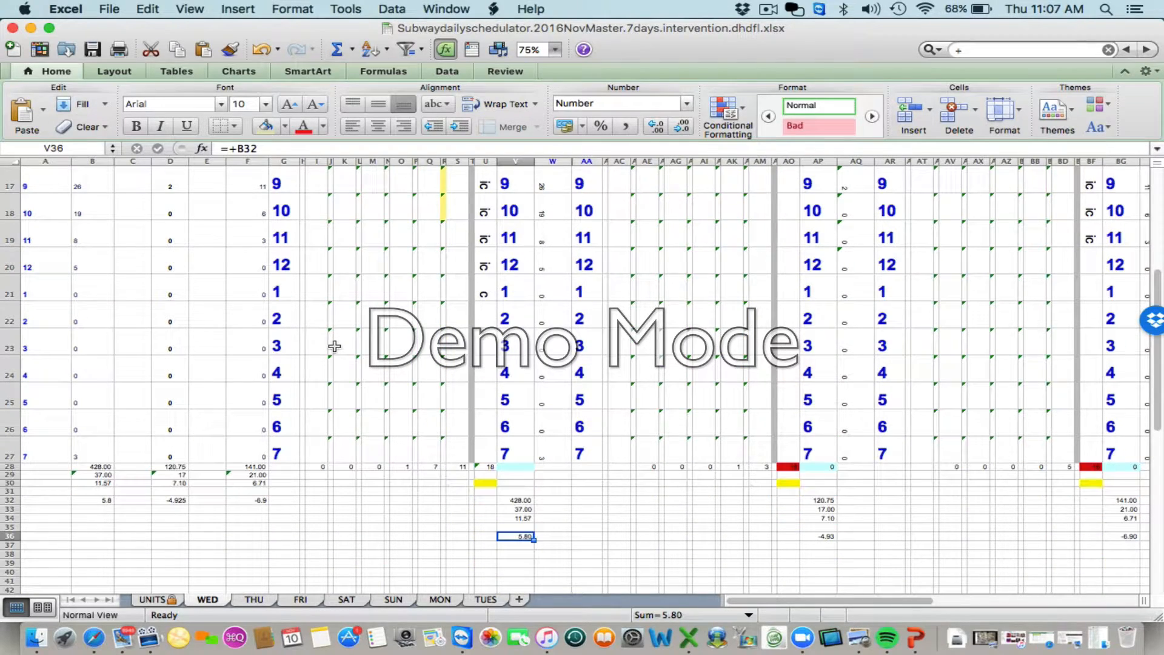
- Review the Dundas and HD hourly rows and their coloured schedule bars in the upper part of the WED sheet
scroll(399, 342, up, 7)
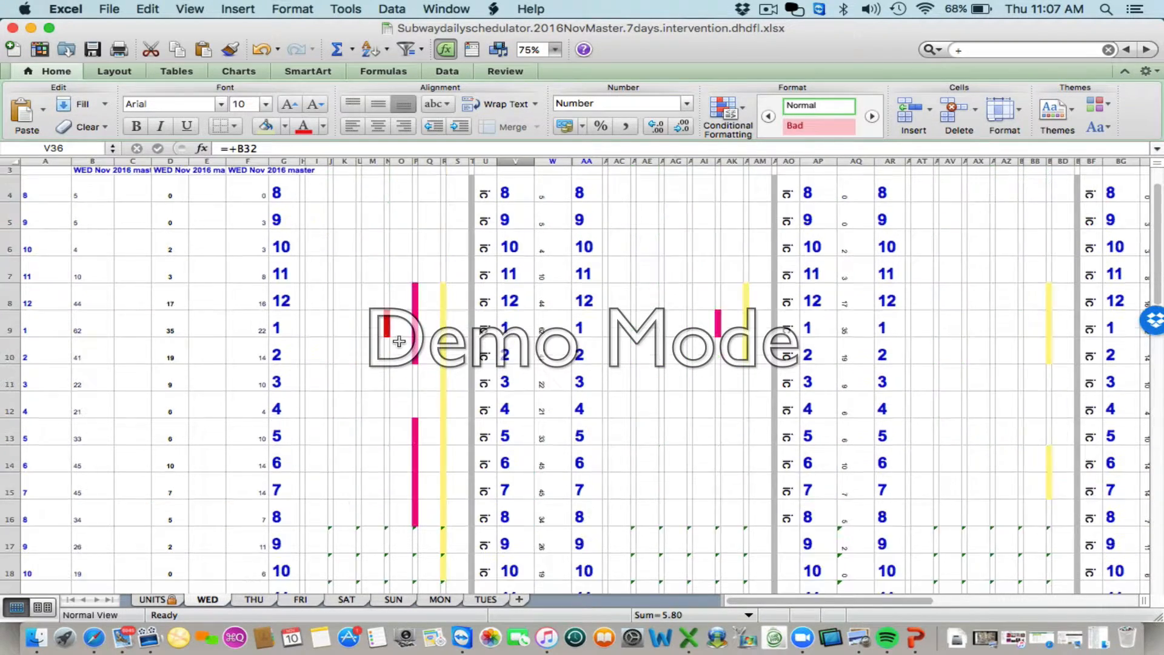
scroll(399, 341, up, 1)
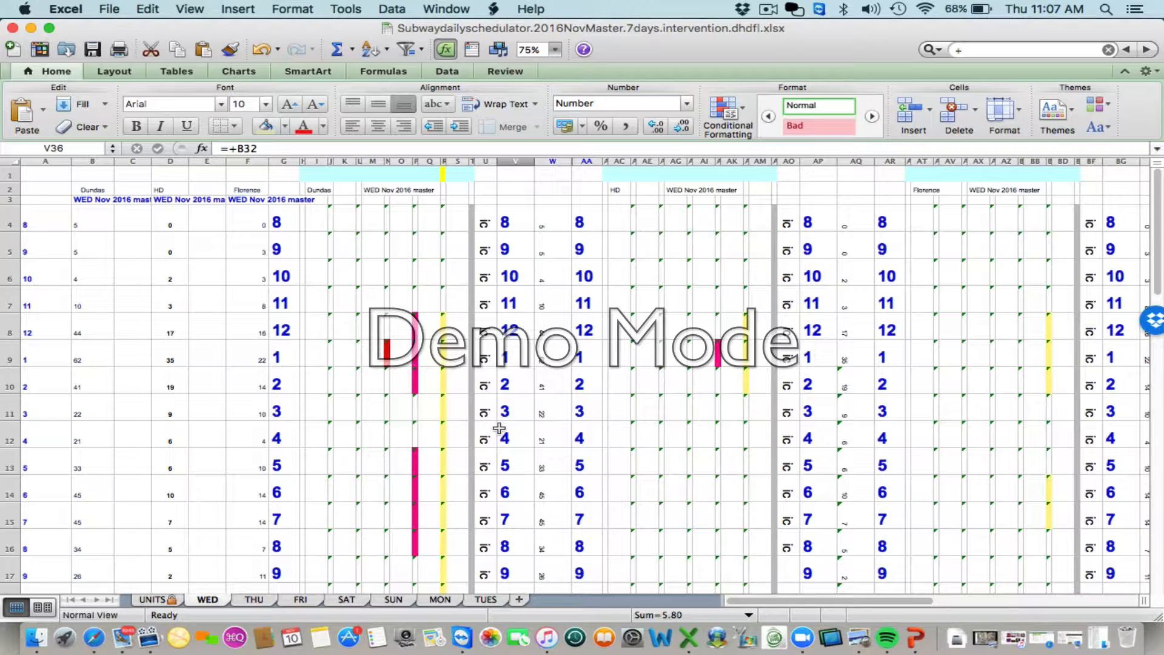
scroll(499, 428, down, 1)
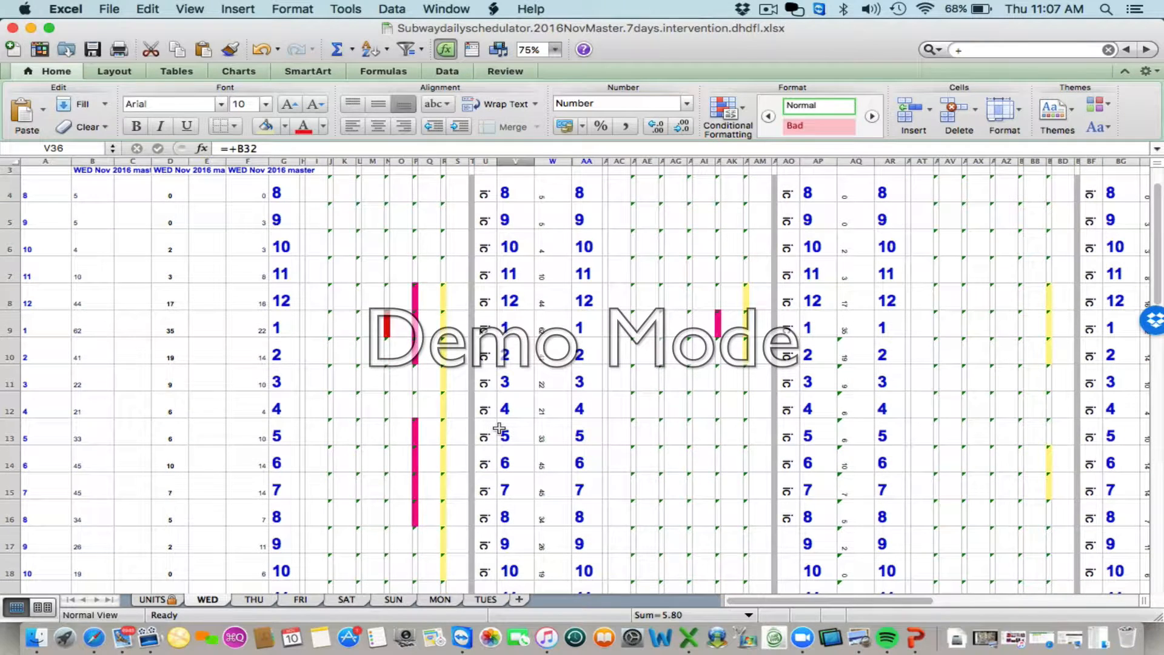
scroll(499, 428, up, 1)
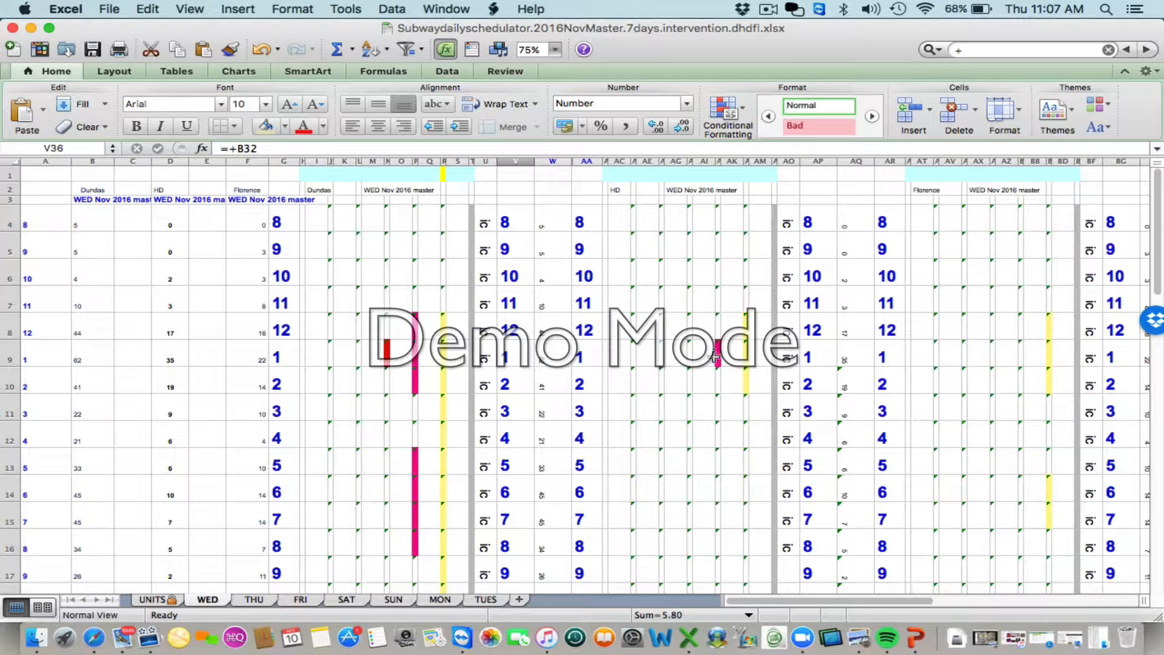
- Inspect the HD summary cells AP32, AP33, AP34 and AP36 below the hourly grid on the WED sheet
scroll(784, 384, down, 2)
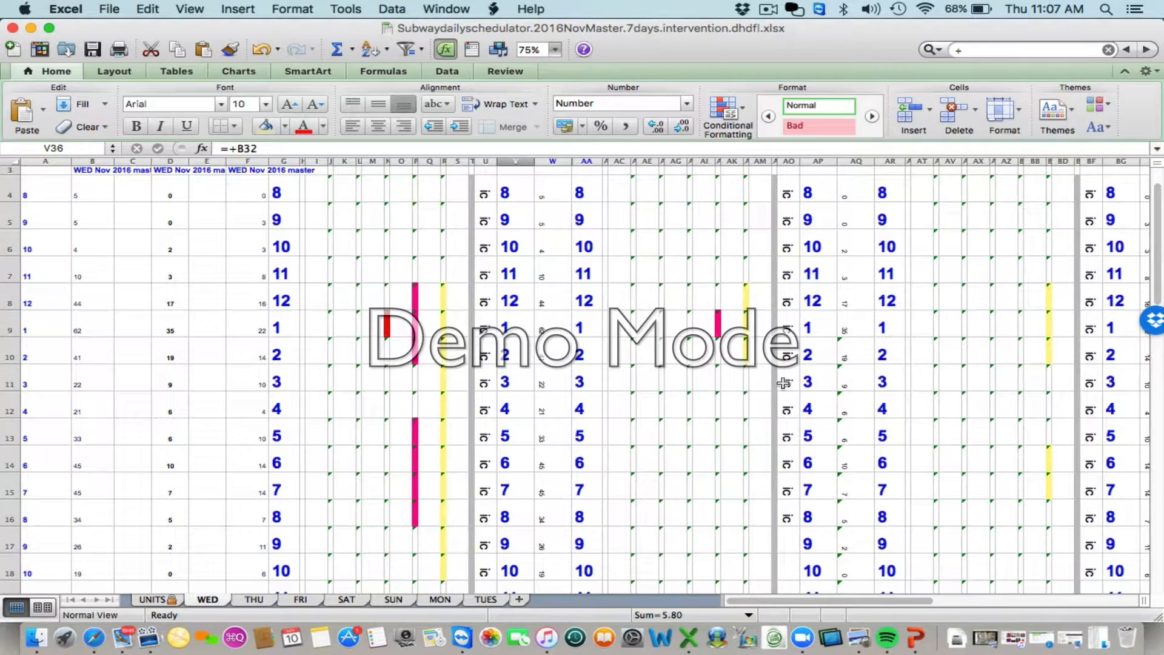
scroll(767, 433, down, 2)
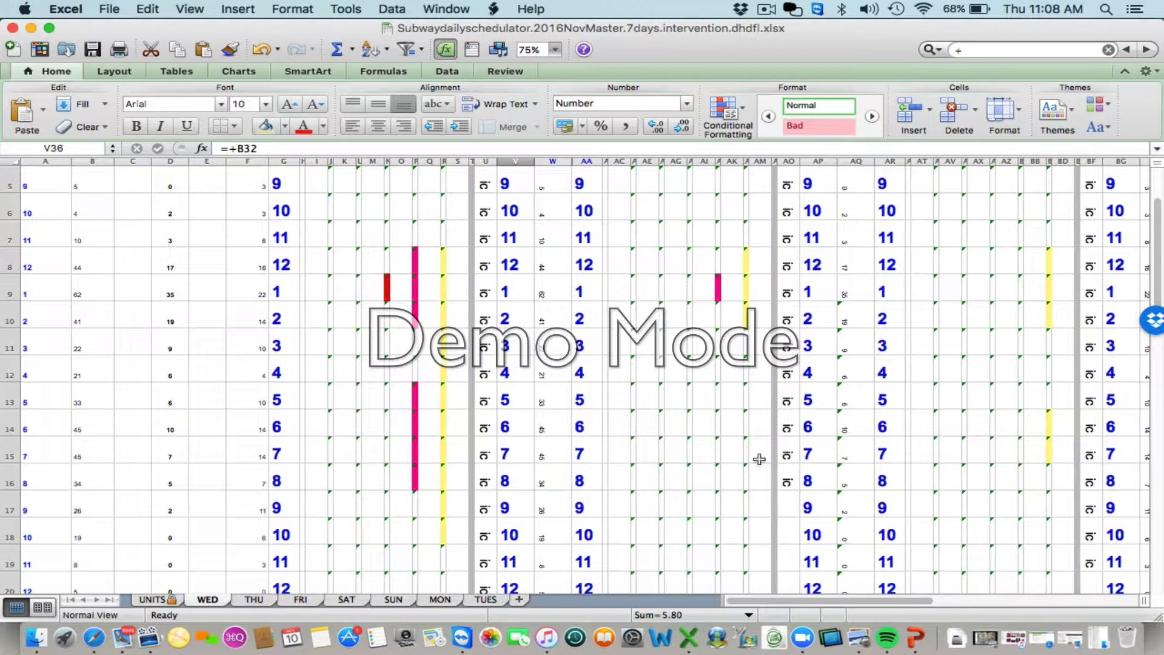
scroll(759, 454, down, 8)
scroll(759, 454, down, 2)
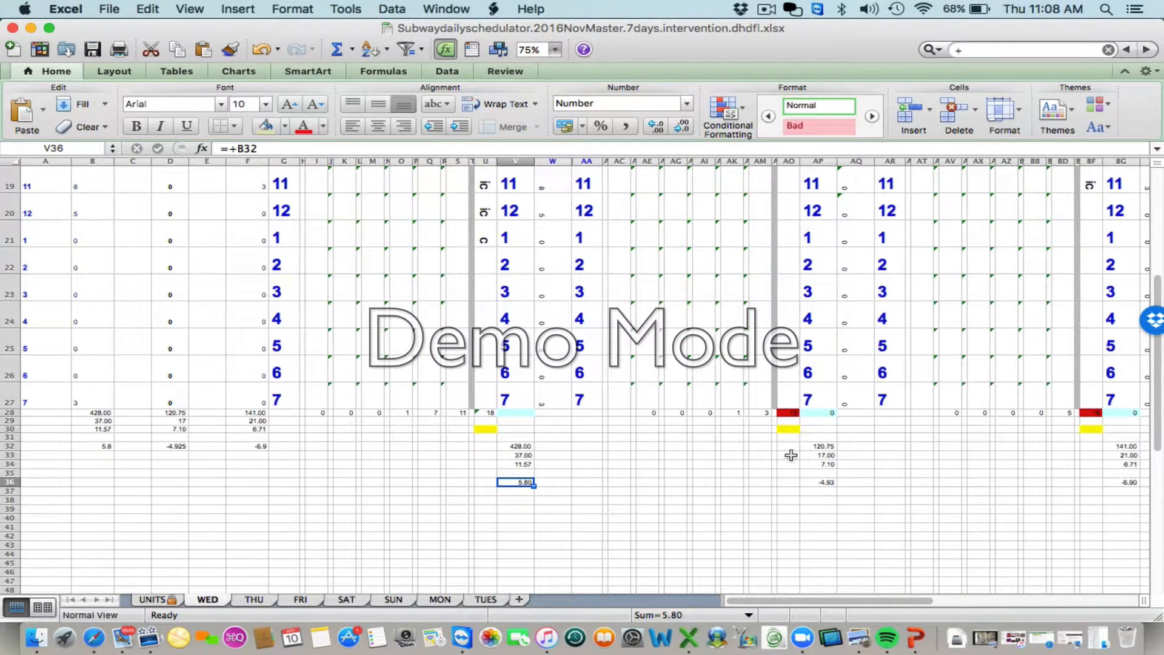
click(815, 446)
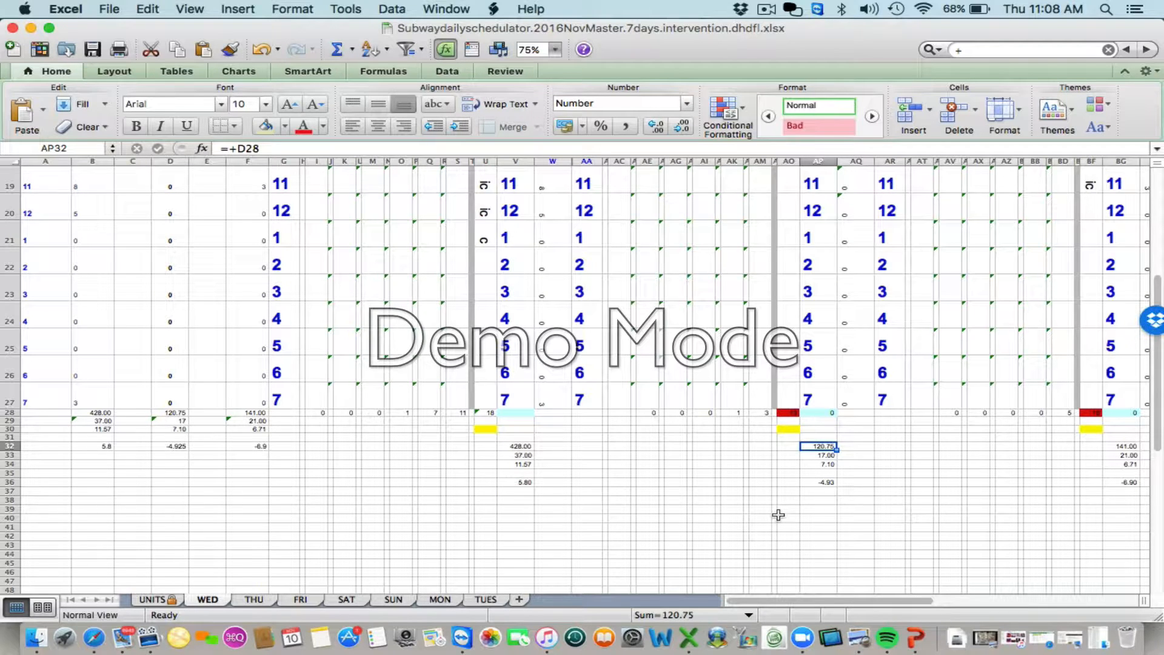
key(Down)
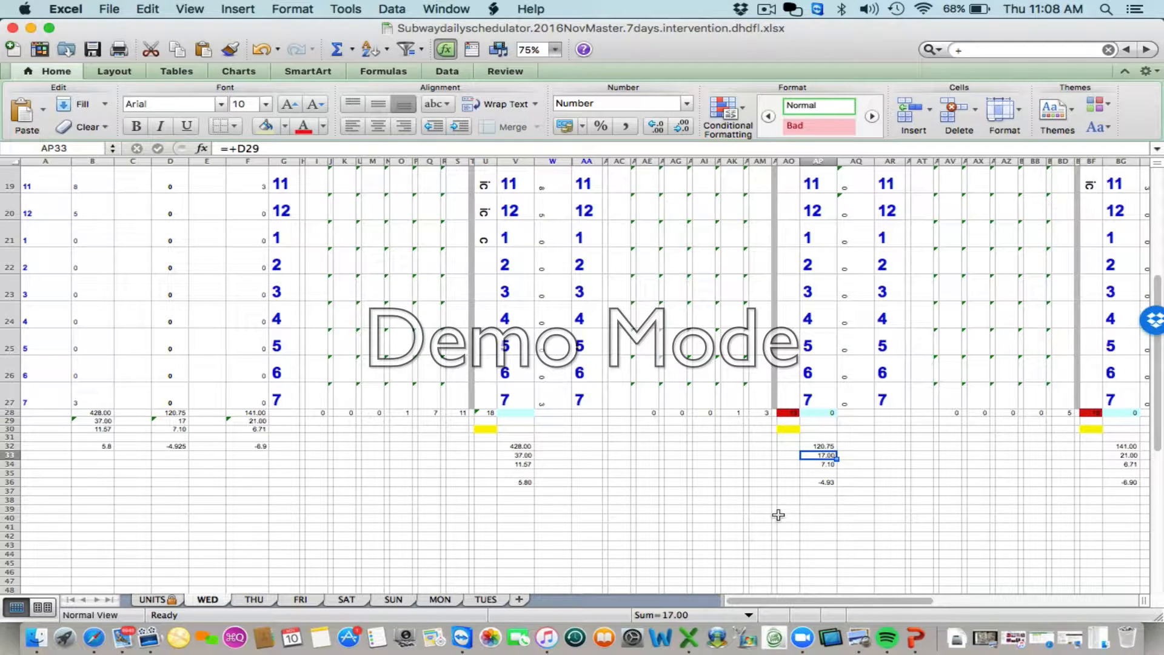
key(Down)
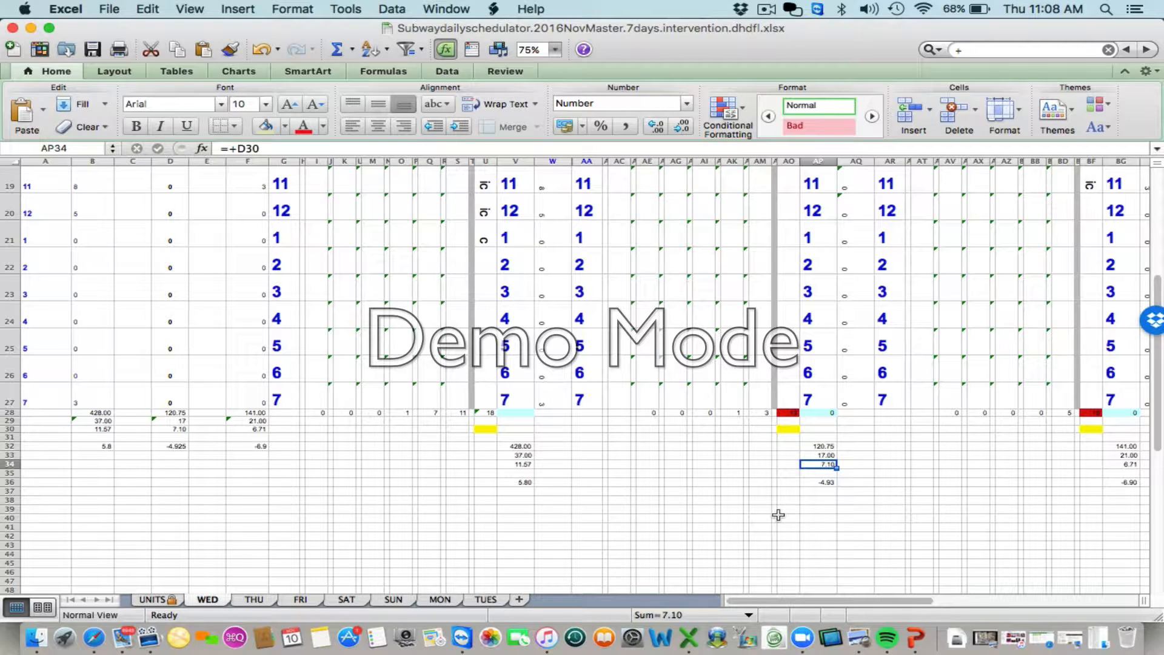
click(813, 482)
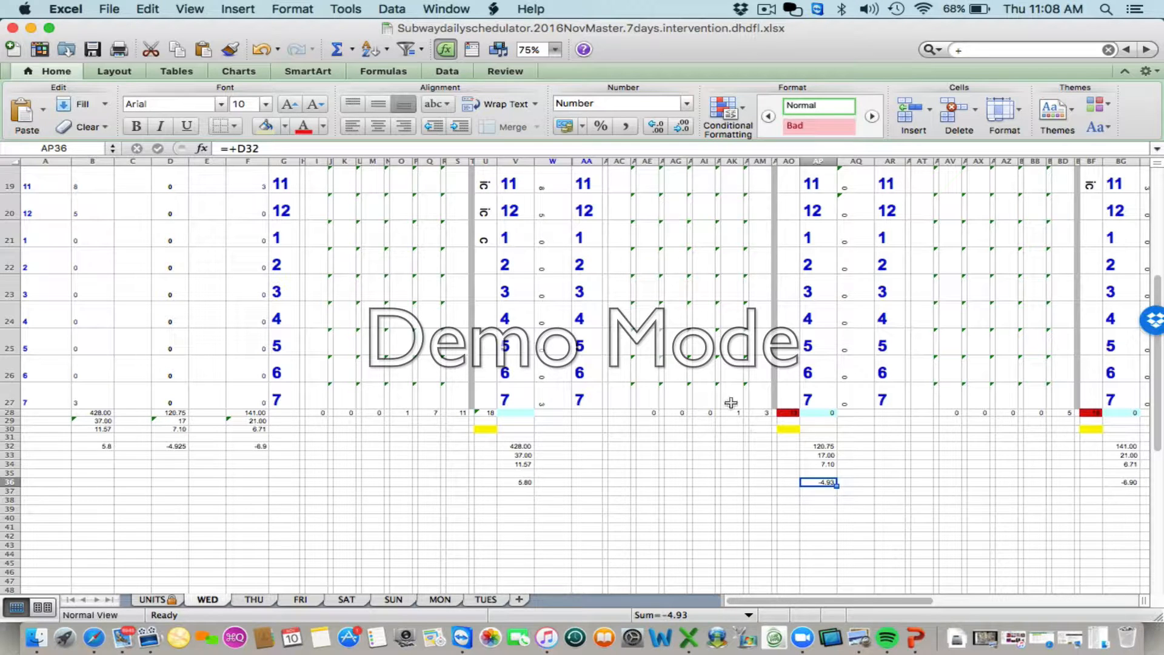
- Examine the Florence schedule on the WED sheet, checking the expected units for 6 and 7 o'clock in BH14 and BH15
scroll(719, 358, up, 10)
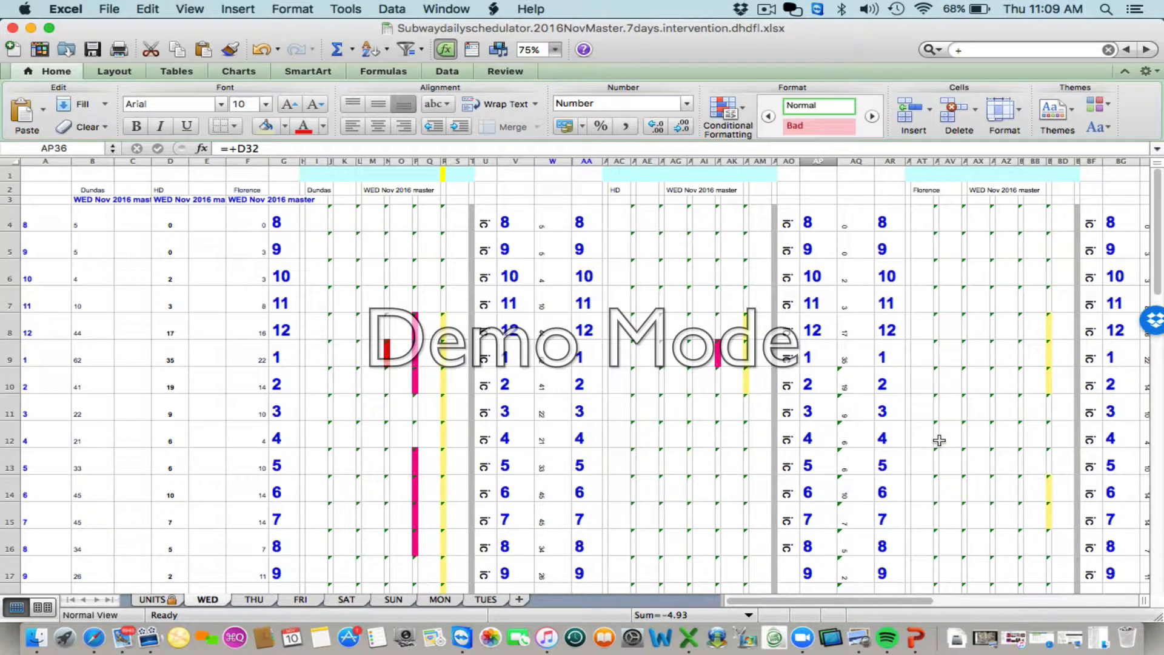
scroll(939, 440, right, 1)
scroll(939, 440, right, 3)
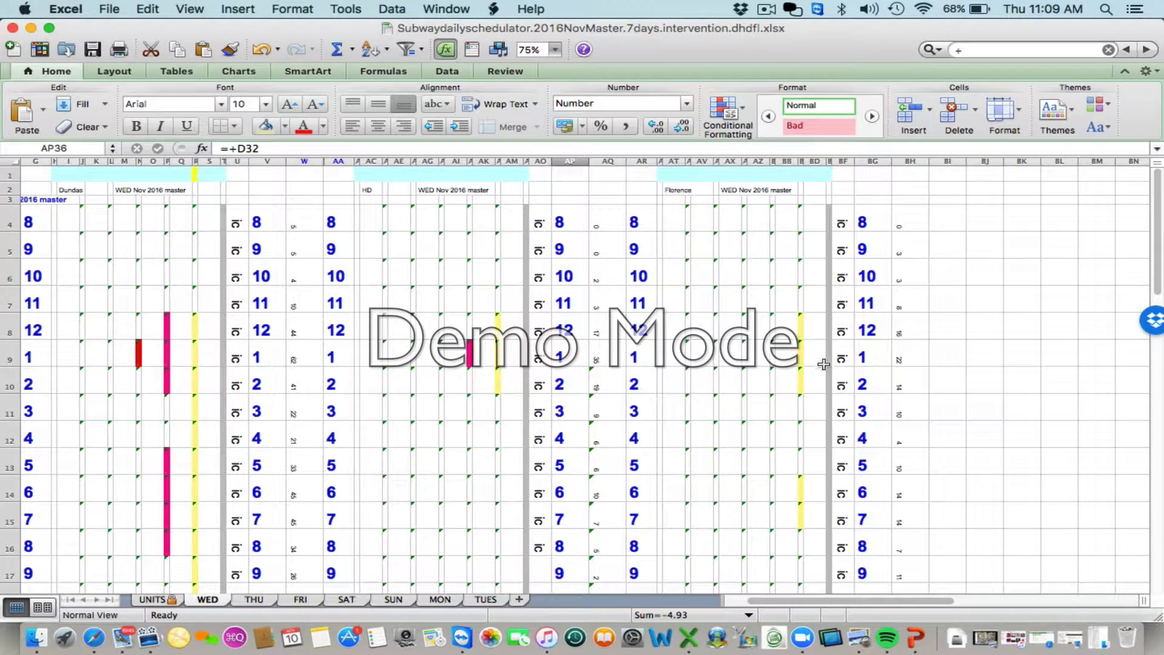
scroll(823, 364, down, 1)
scroll(823, 363, down, 2)
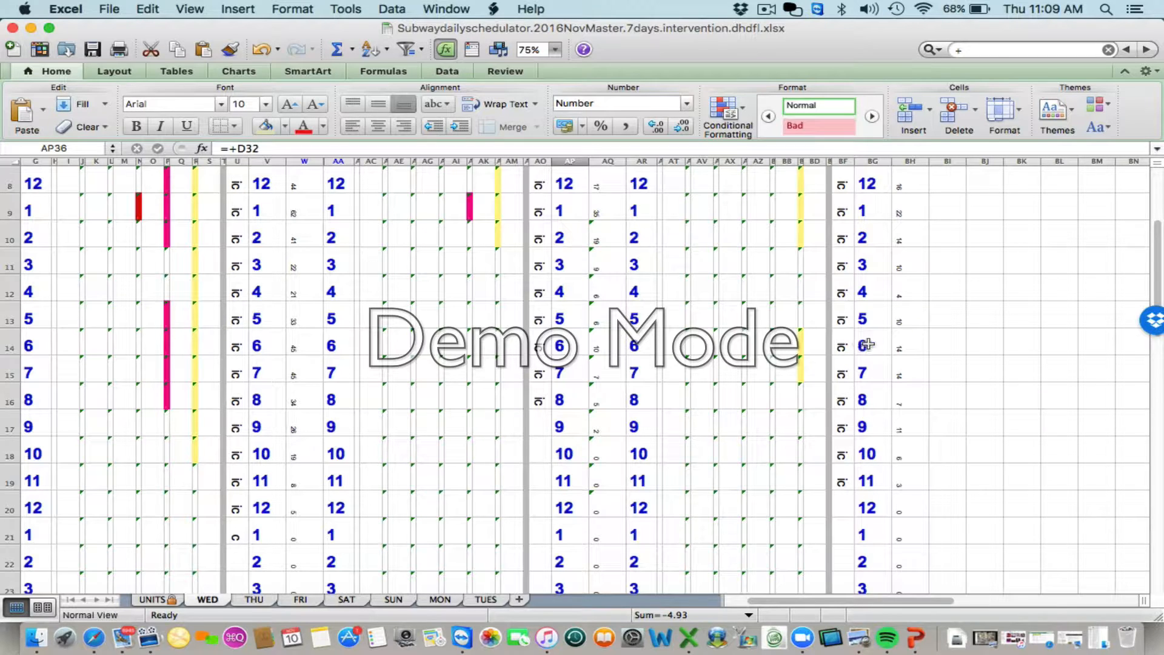
click(907, 338)
click(909, 371)
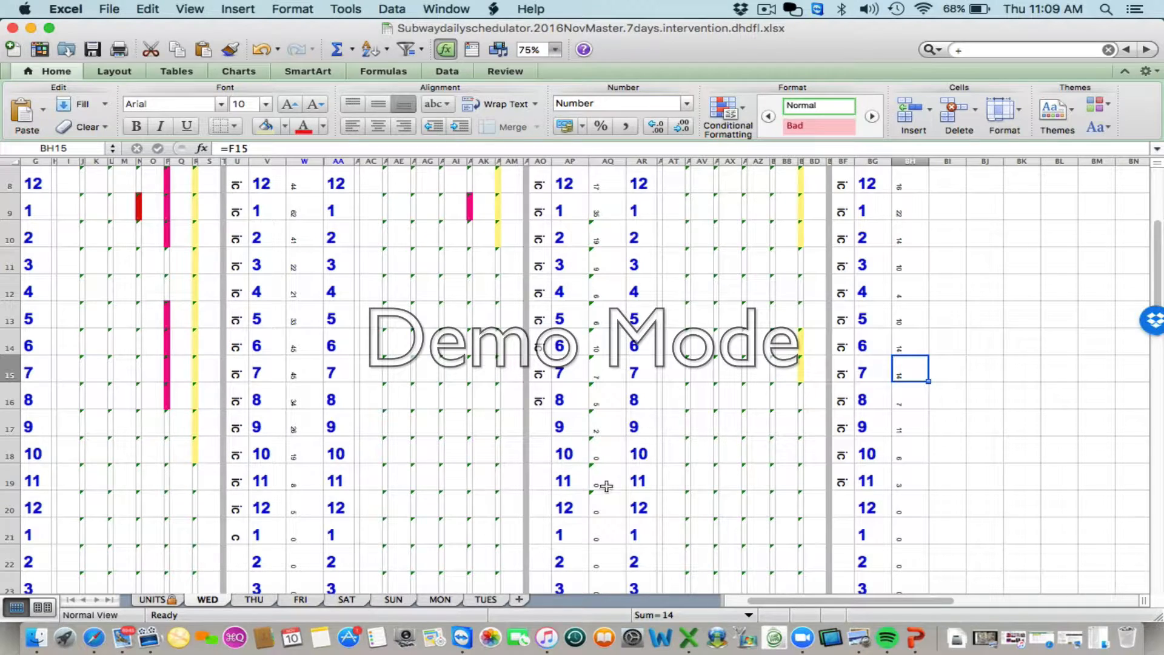
- Inspect the Florence summary cells BG34 and BG36 below the hourly grid on the WED sheet
scroll(787, 423, down, 4)
scroll(787, 423, down, 2)
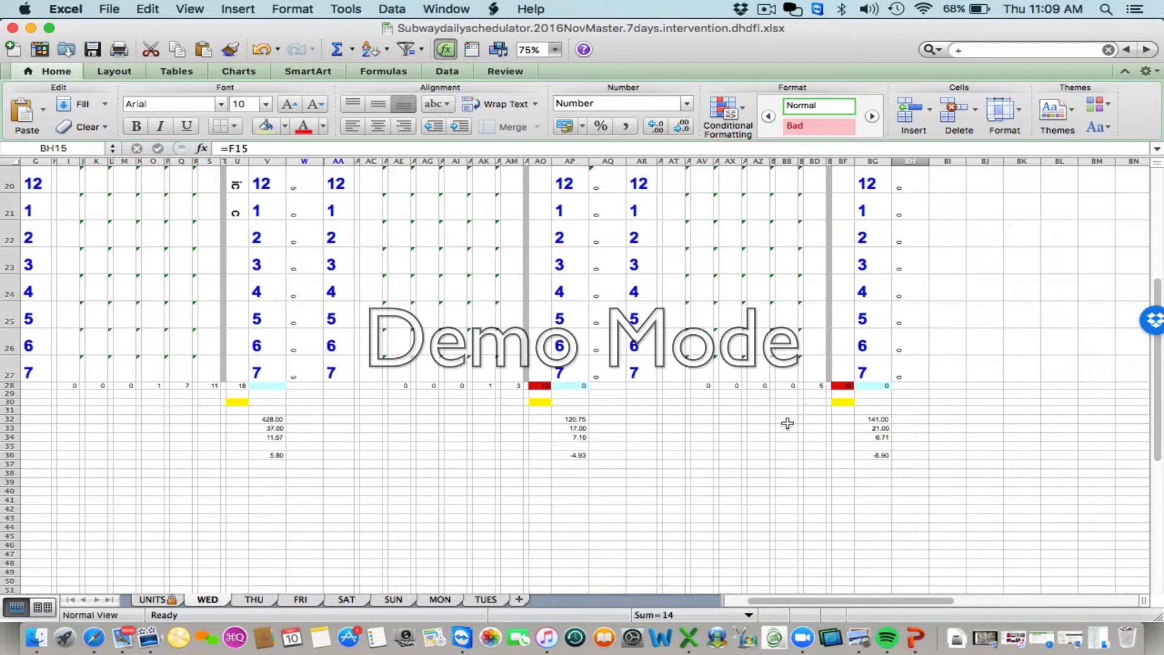
click(861, 437)
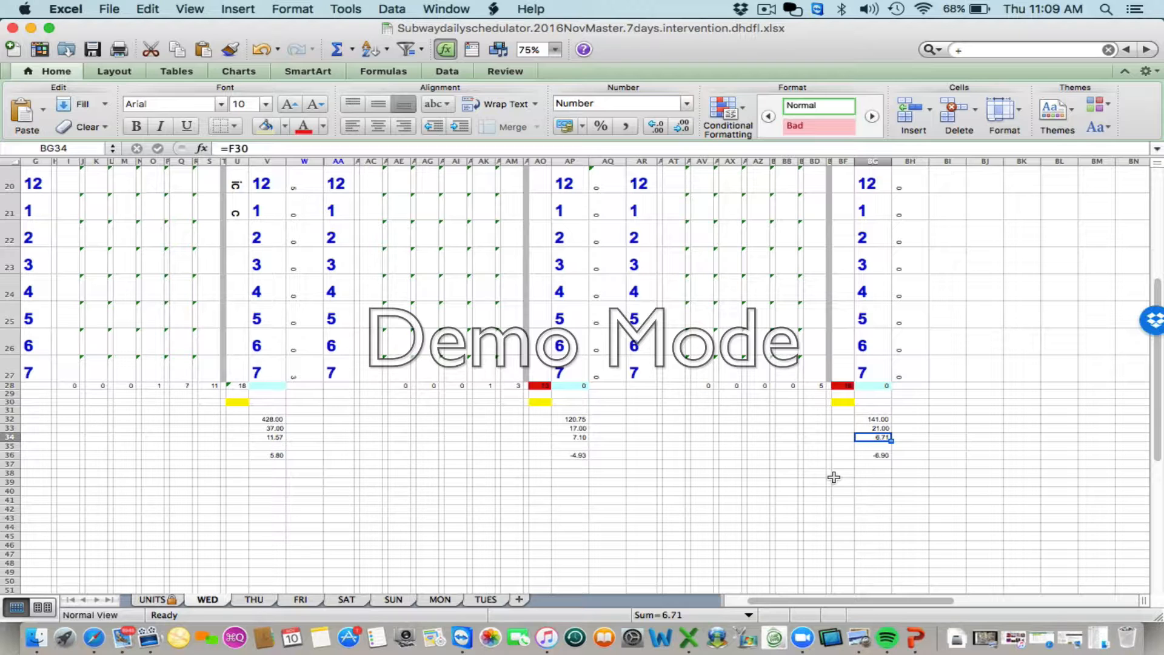
click(873, 454)
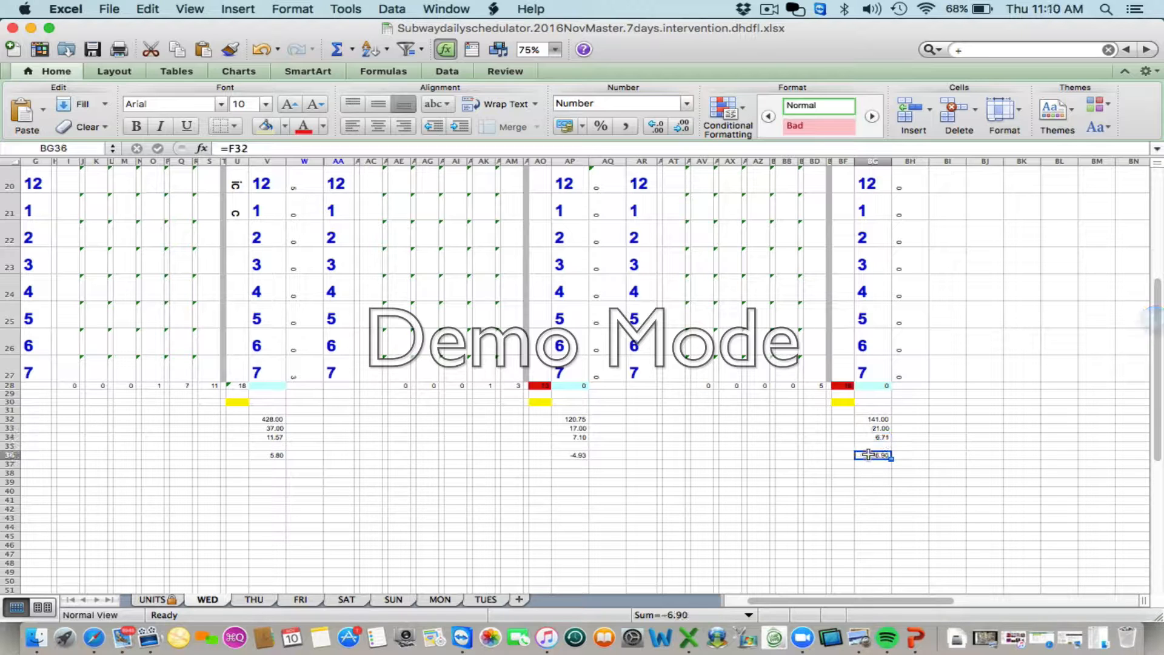
- Check Florence's expected units hour by hour from 12 to 5 o'clock in BH8 through BH13 against its schedule bars
scroll(797, 400, up, 5)
scroll(797, 400, up, 1)
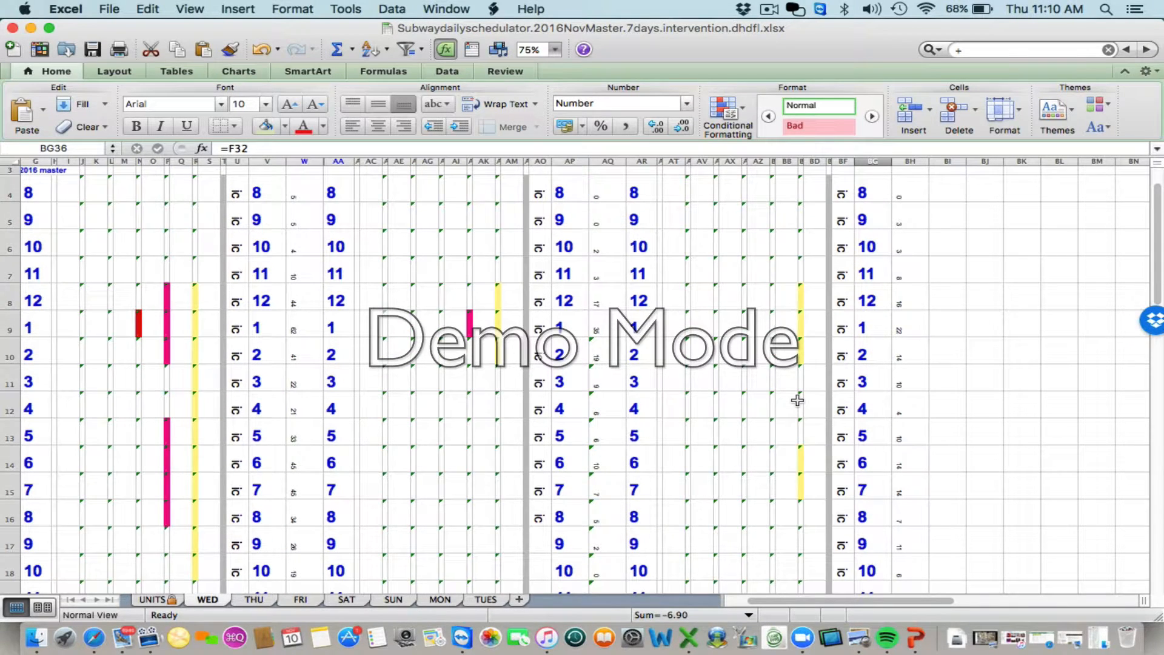
scroll(797, 400, up, 1)
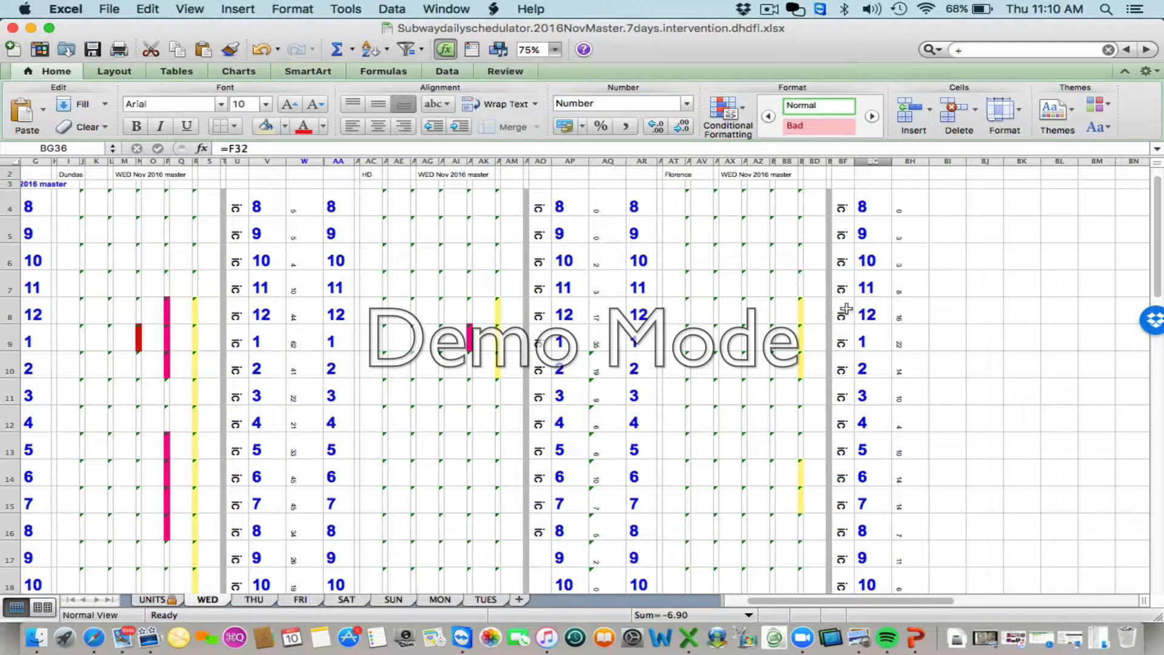
click(904, 313)
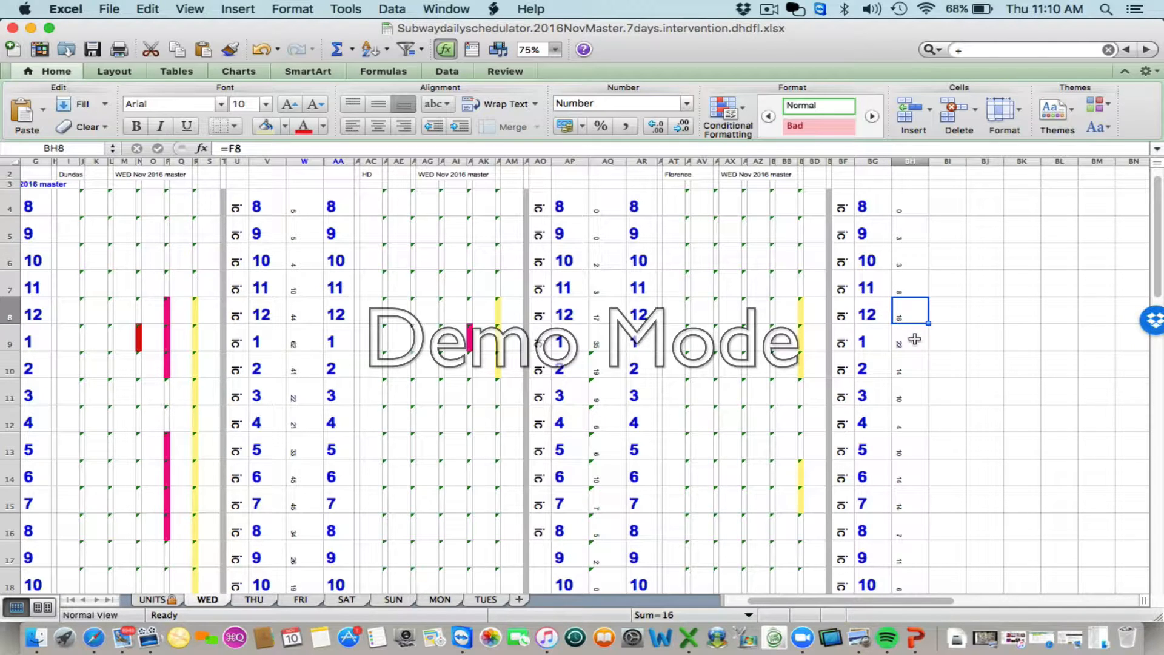
click(914, 339)
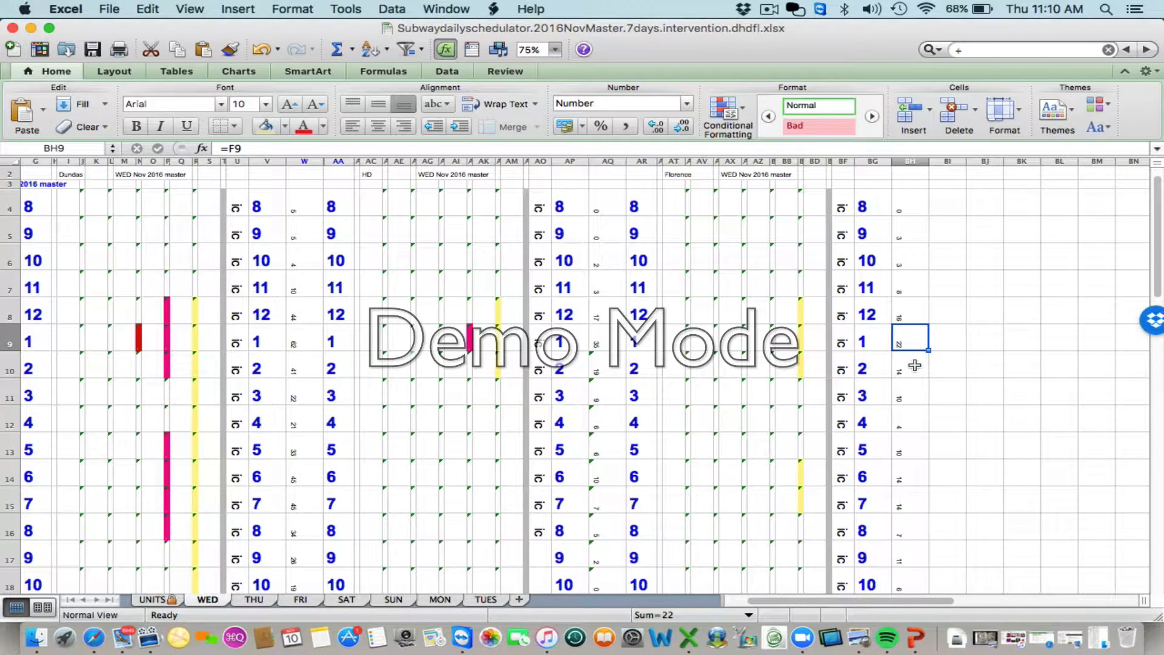
click(915, 365)
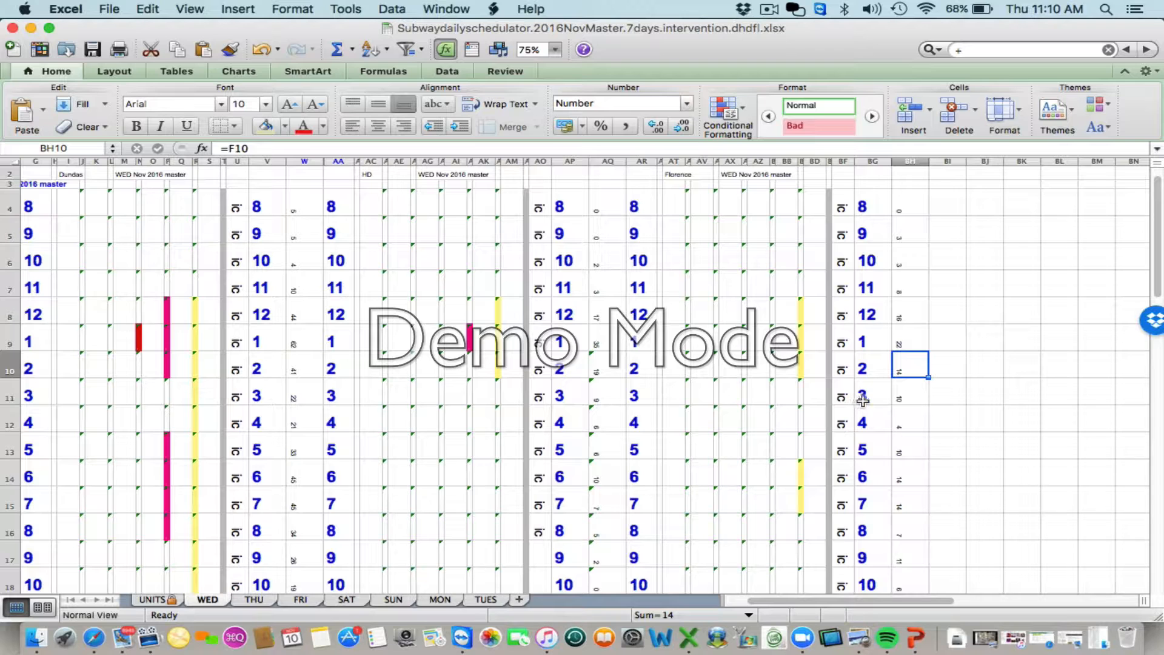
click(897, 394)
click(898, 415)
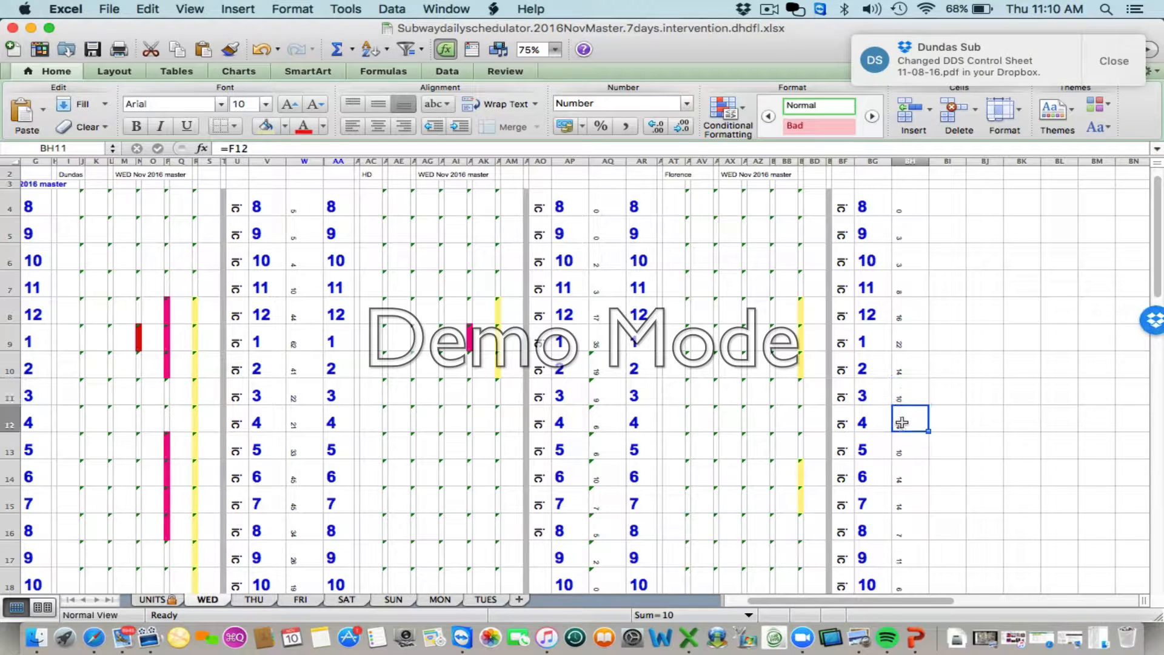
click(903, 452)
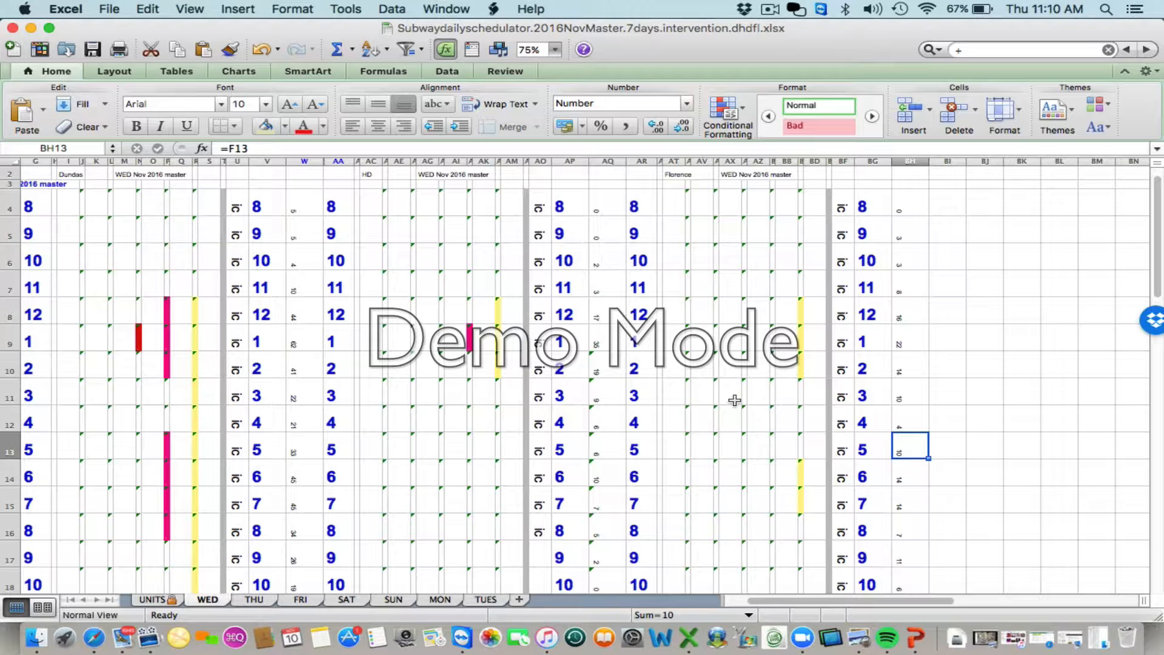
- Recheck the Dundas summary cell V36 and return to the top of the WED hourly grid
scroll(734, 400, left, 5)
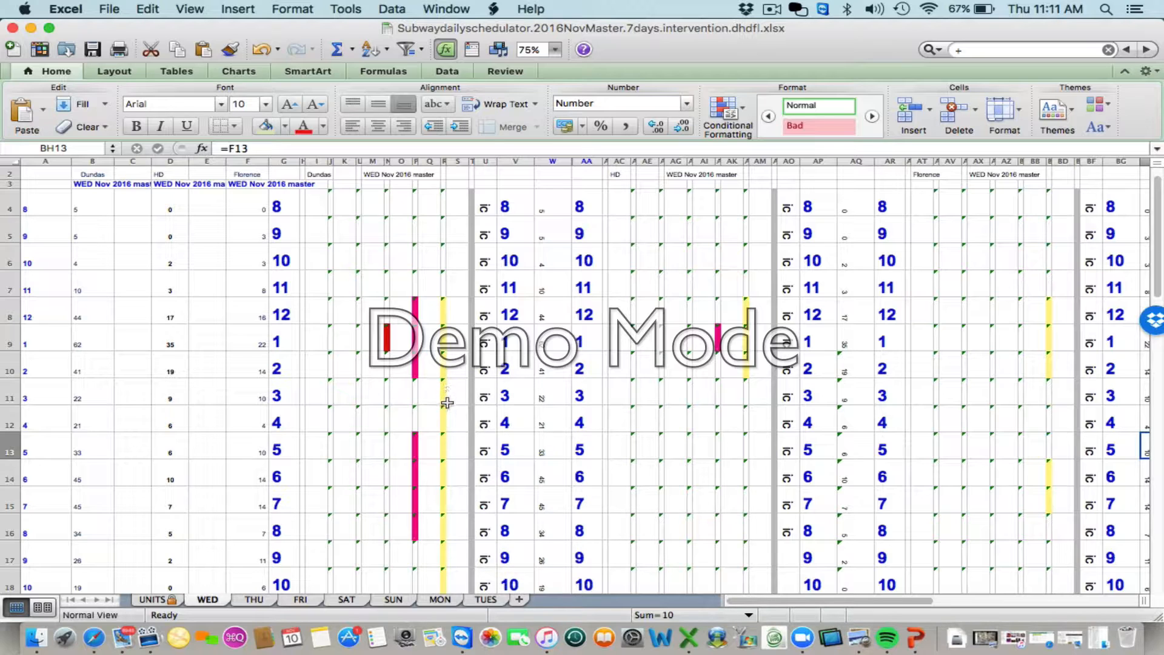
scroll(448, 424, down, 10)
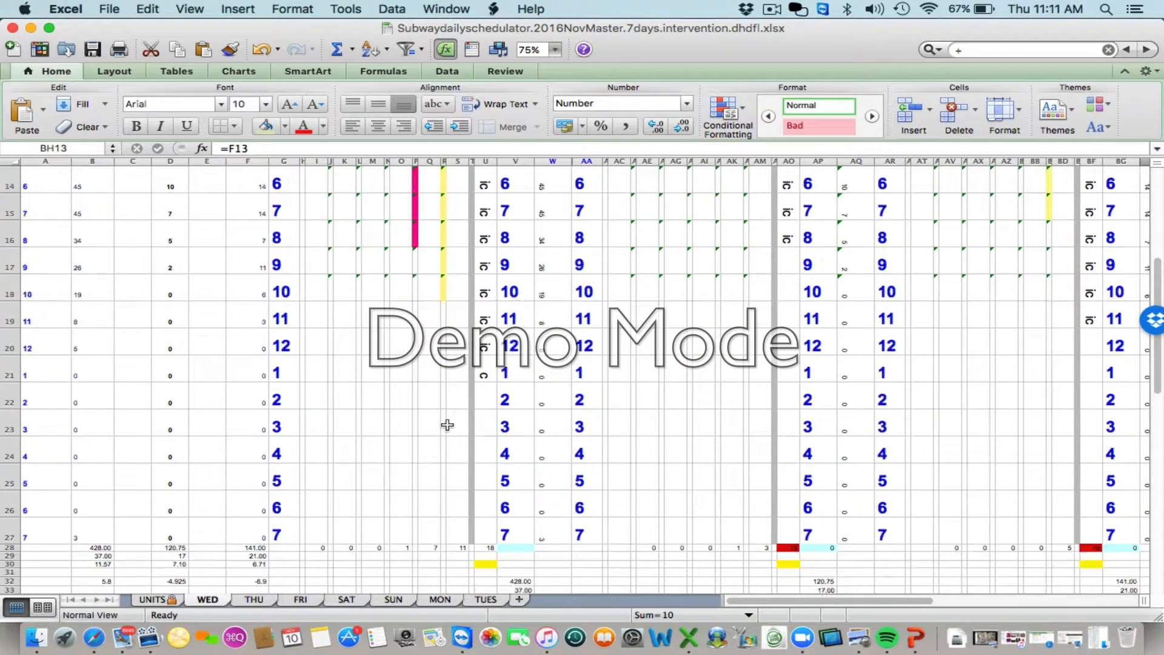
click(512, 455)
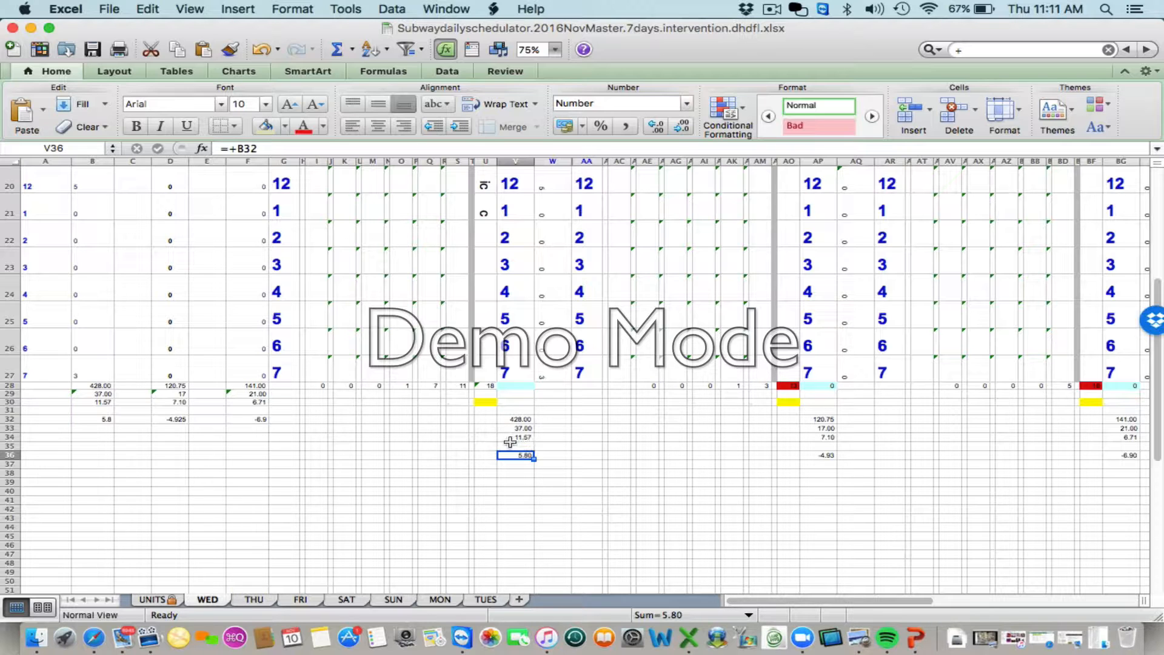
scroll(327, 388, up, 10)
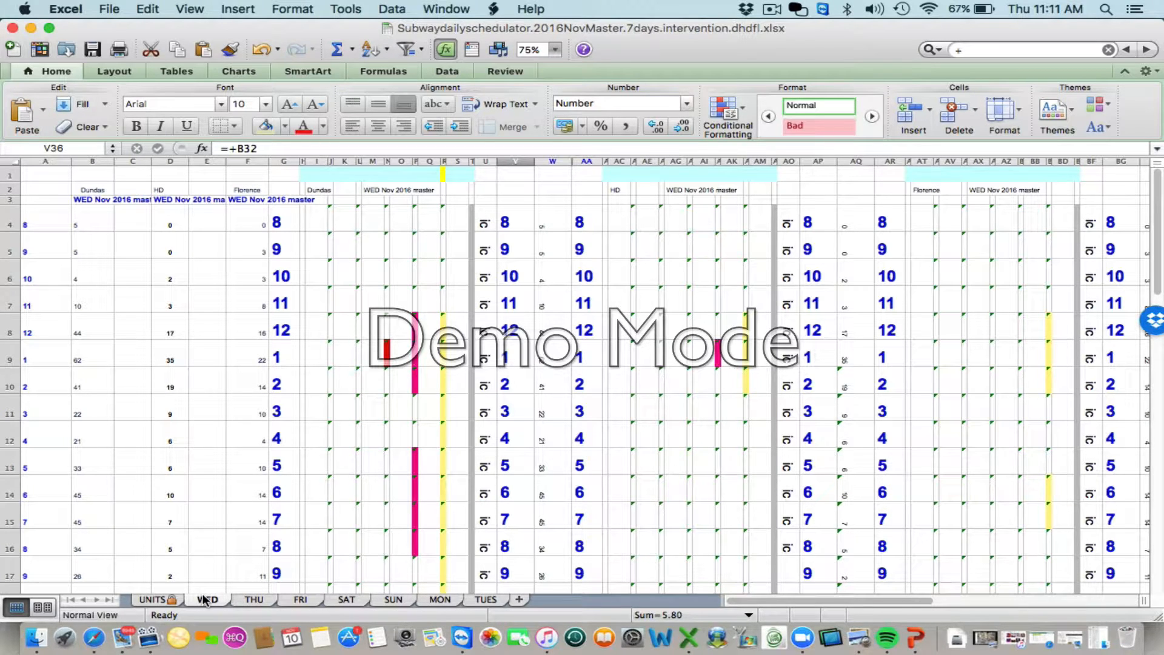
- Look through the THU and FRI sheets, and view the TUES sheet's hourly grid from its top row and first column
click(252, 600)
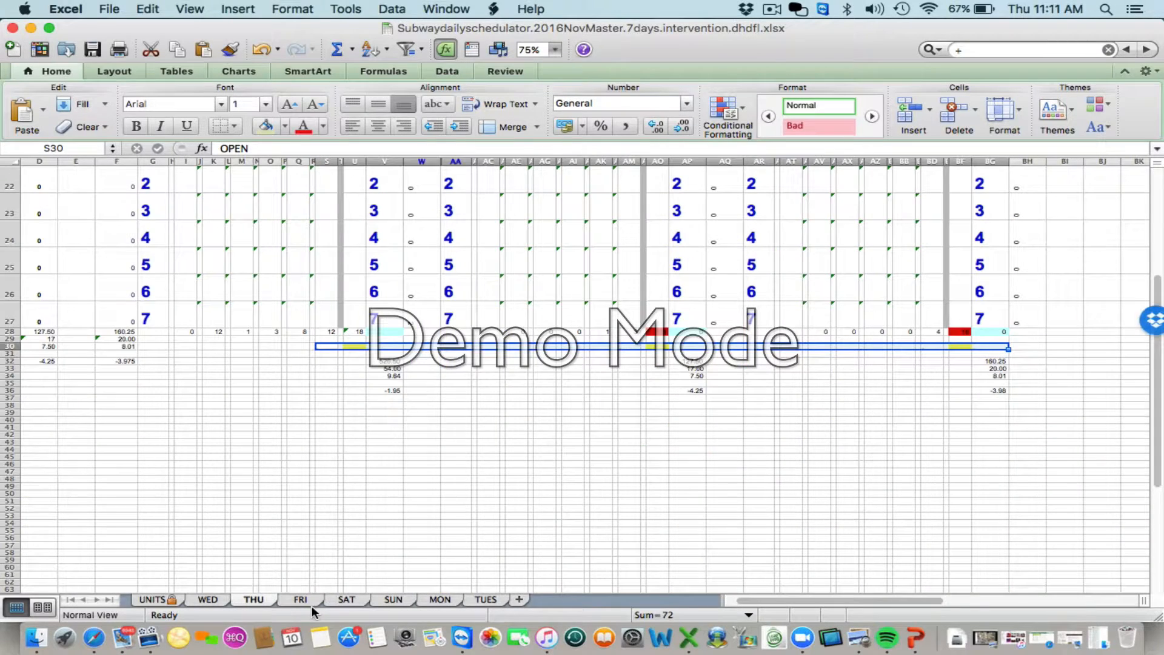
click(307, 599)
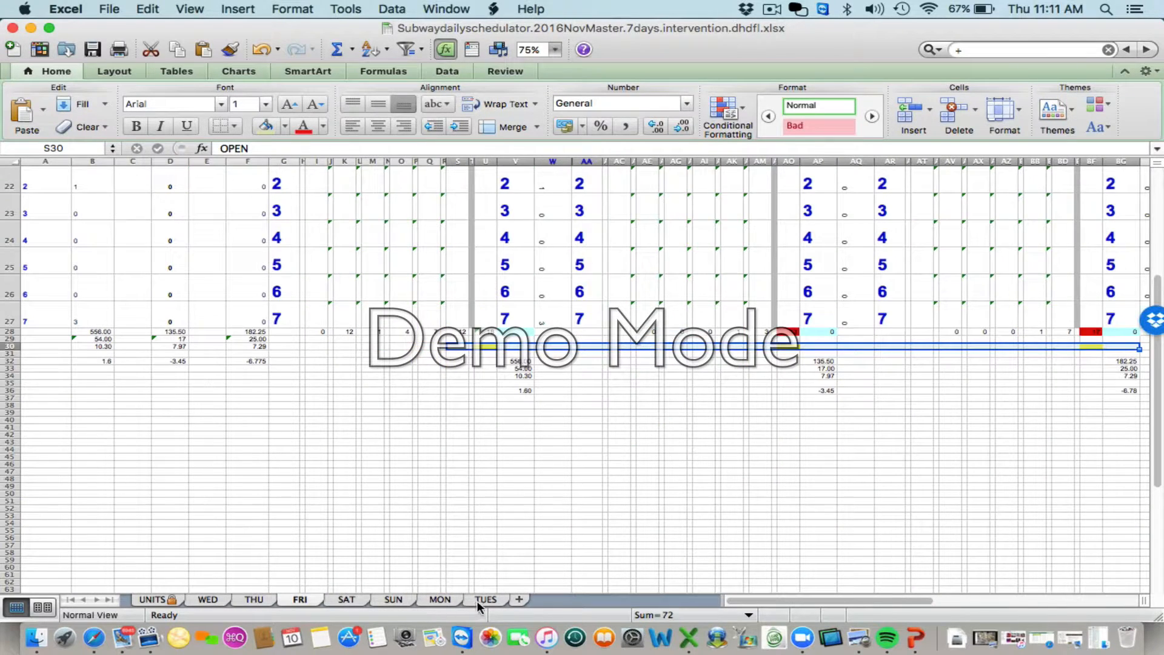
click(478, 599)
scroll(352, 448, up, 3)
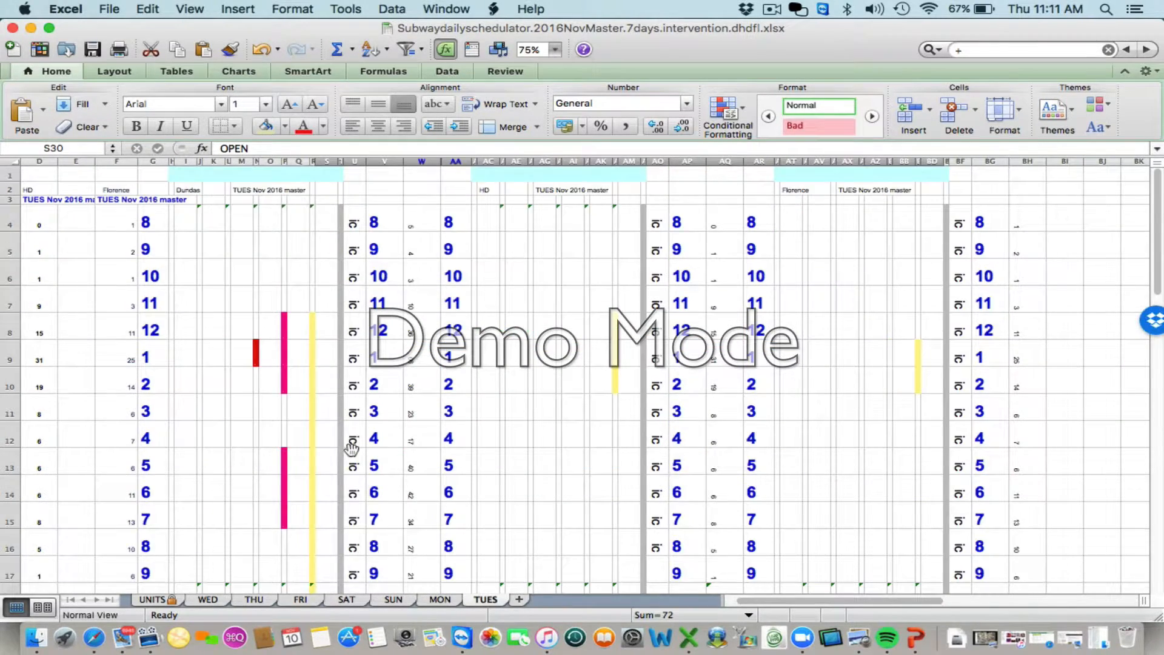
scroll(352, 448, left, 3)
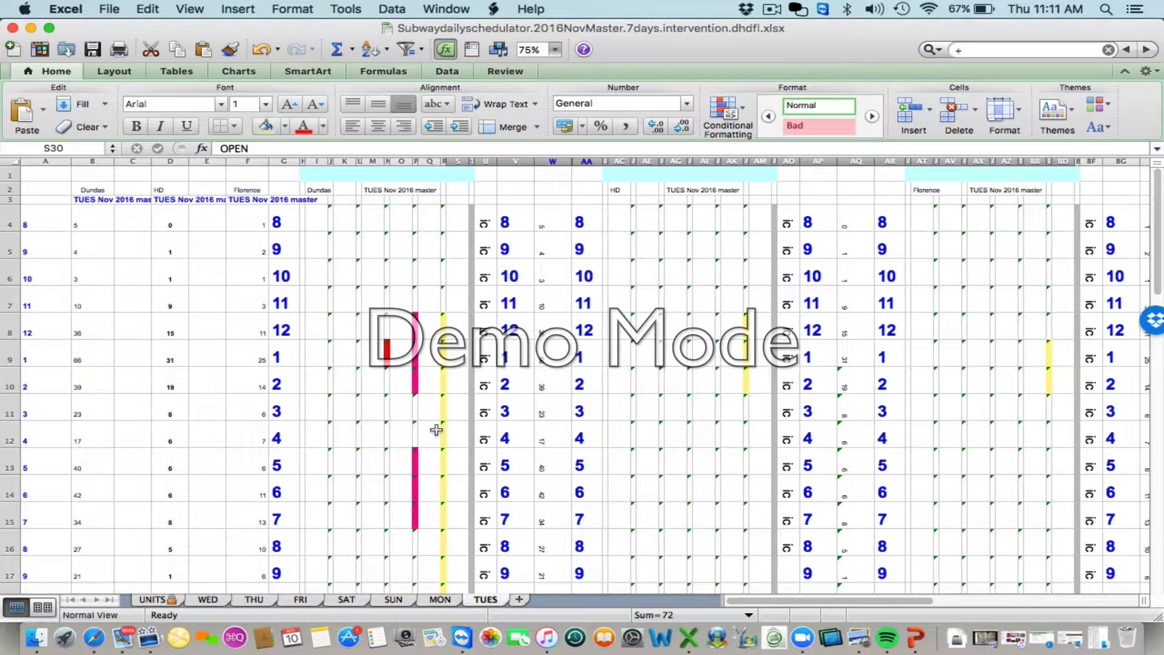
- Check the formulas in the Dundas schedule cells on the TUES sheet, including M6 and O9
click(376, 274)
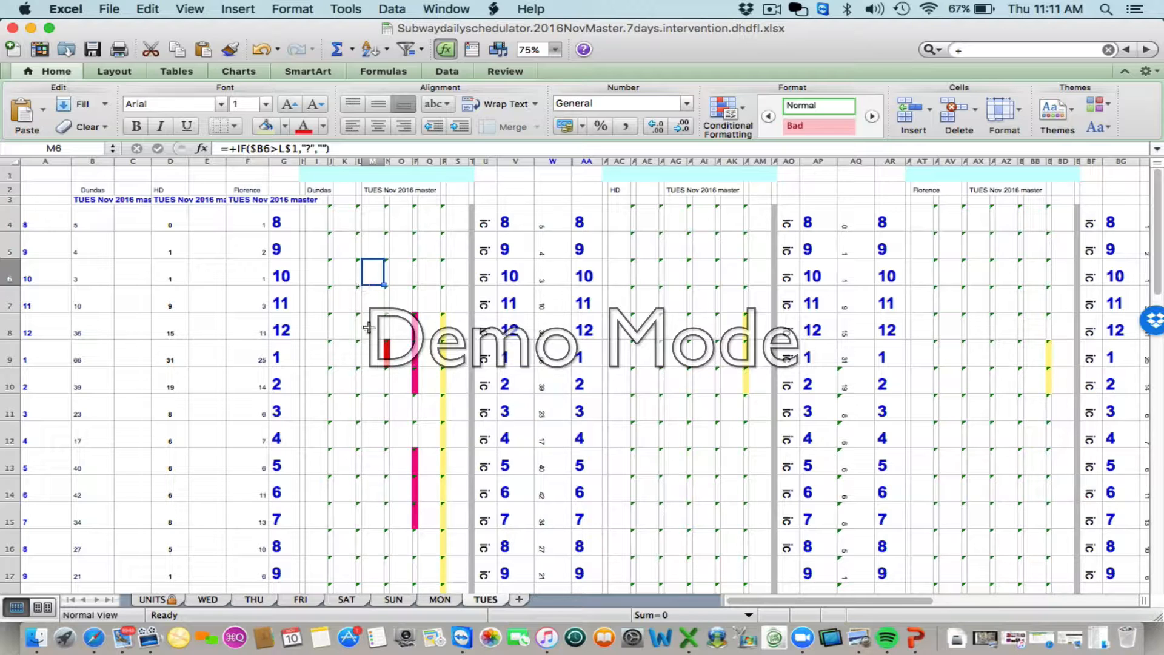
click(371, 306)
click(370, 324)
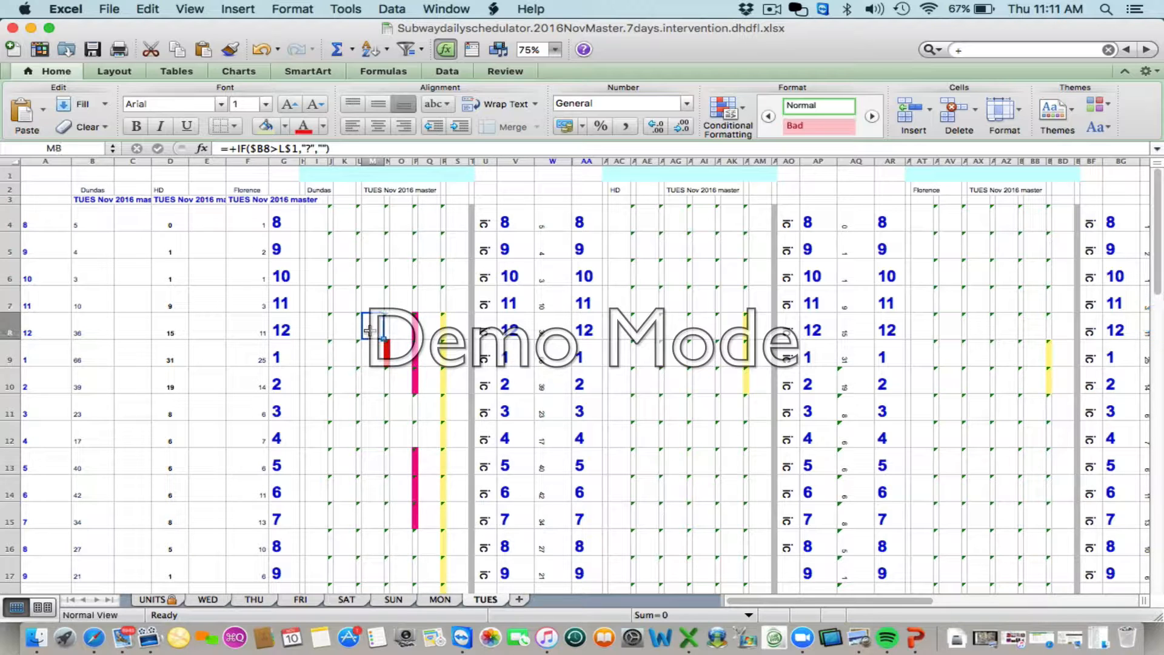
- Inspect the formula in Dundas schedule cell Q8 on the TUES sheet and exit without changing it
click(428, 334)
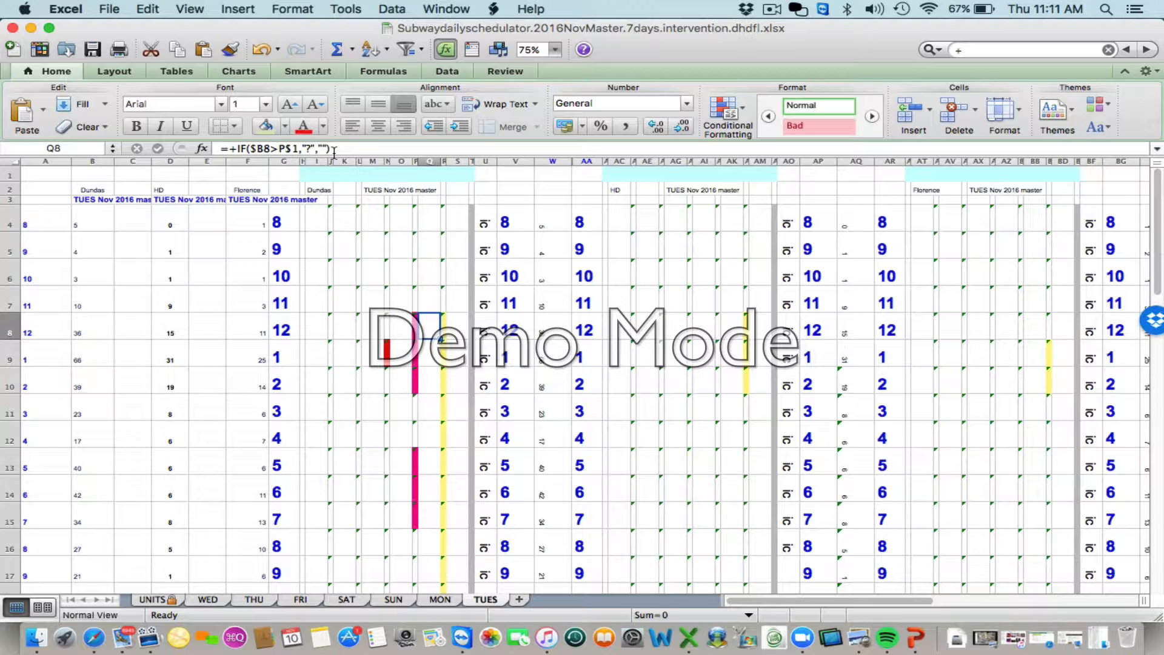
drag(334, 152, 222, 152)
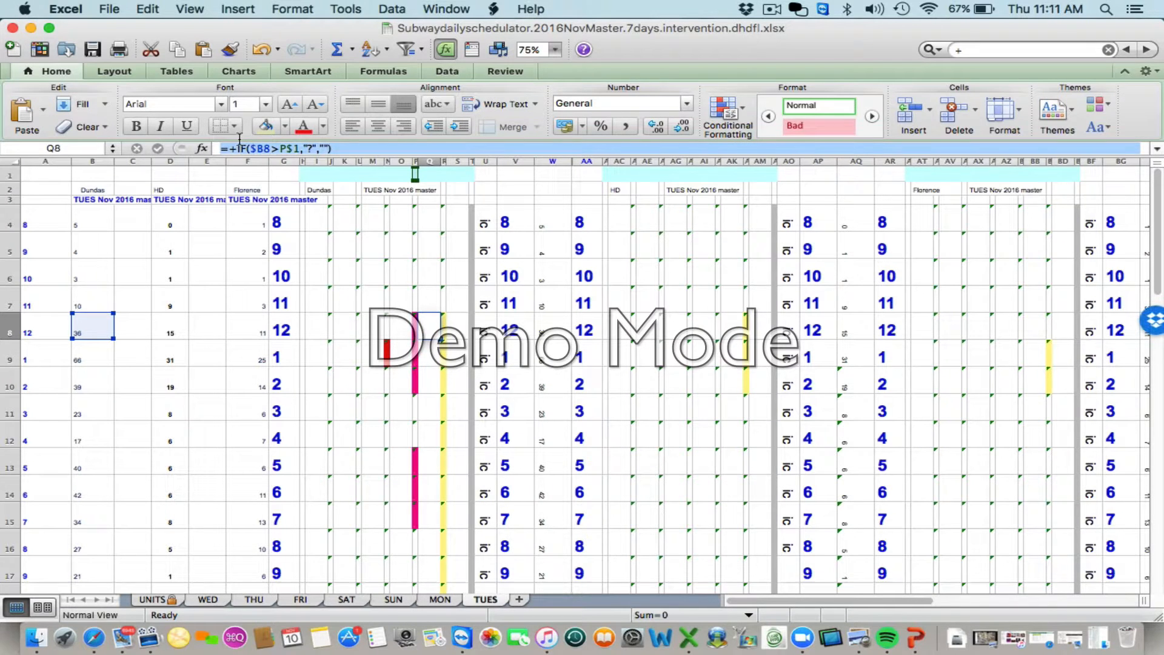
text(=)
click(346, 354)
key(Escape)
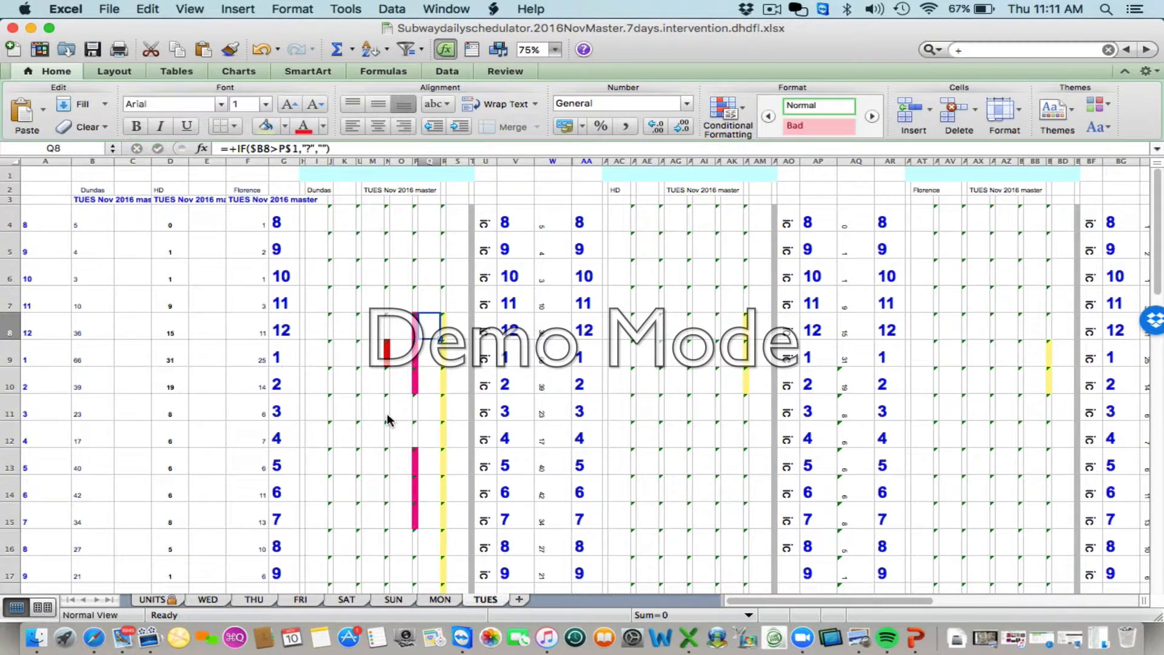
- Review the summary figures beneath the TUES hourly grid and go back over the Dundas schedule bars
scroll(395, 462, down, 5)
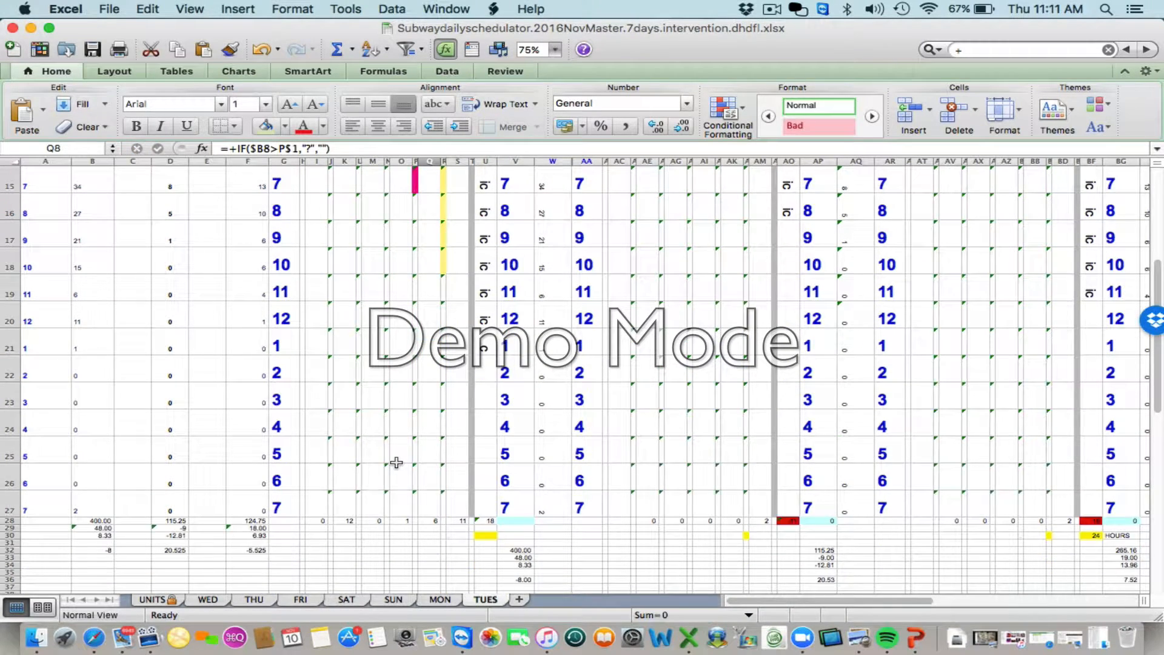
scroll(396, 462, down, 2)
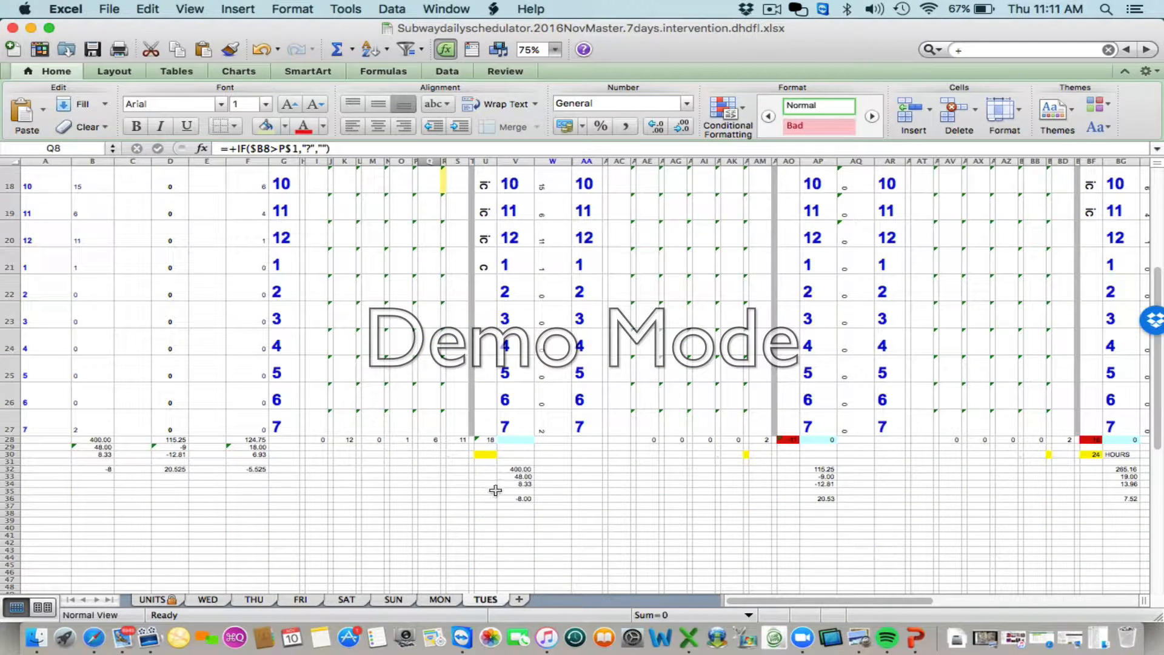
scroll(446, 478, up, 8)
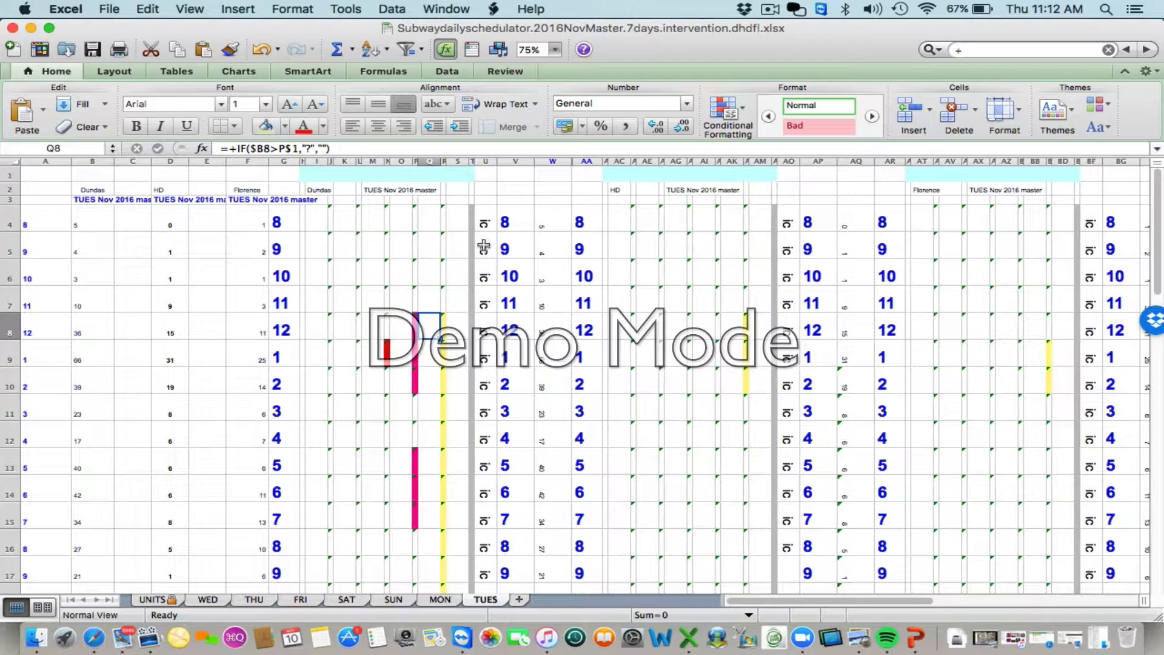
scroll(480, 390, down, 6)
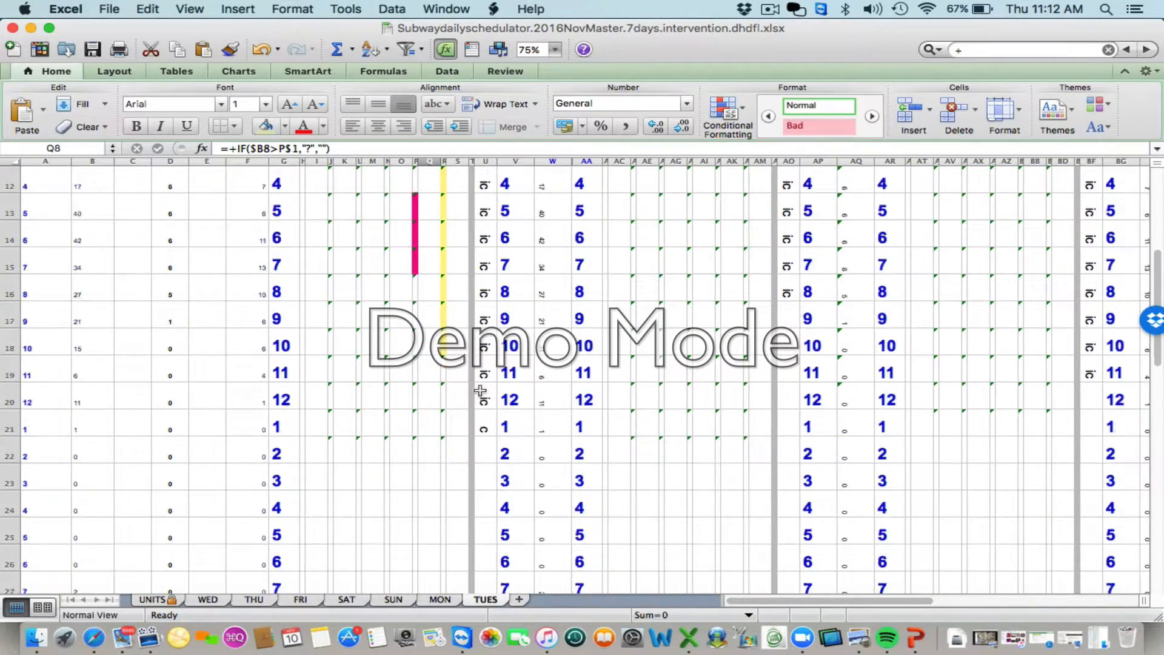
scroll(482, 382, up, 8)
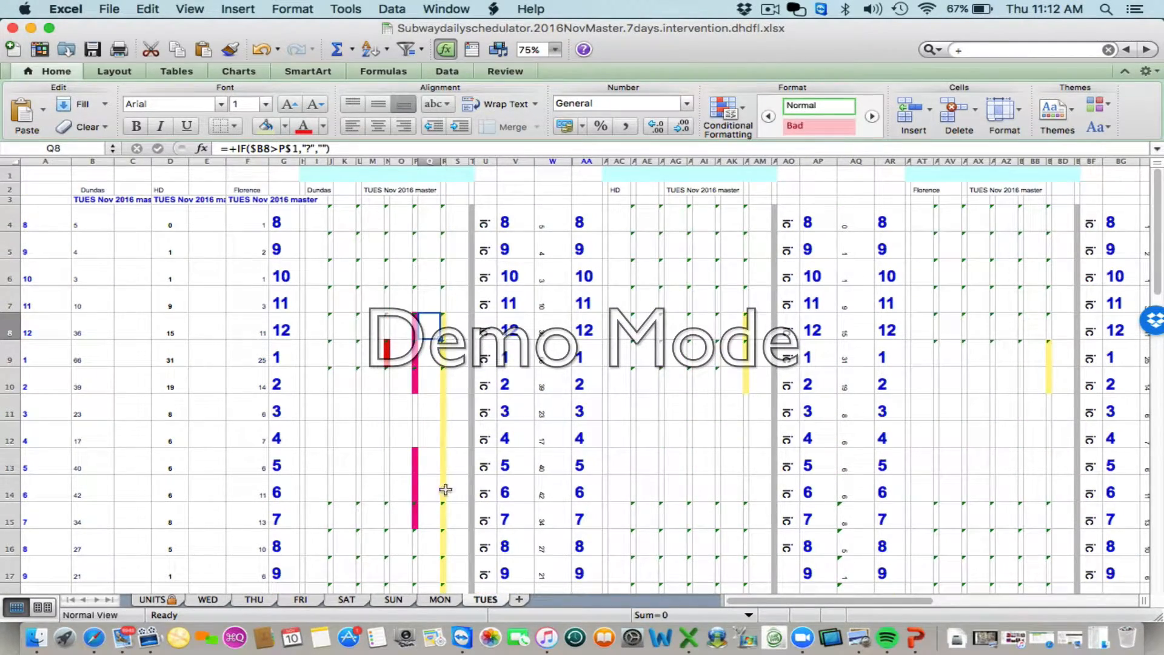
- Check Dundas cells S8 and S18 at the start and end of the yellow schedule bar on the TUES sheet
scroll(458, 363, down, 1)
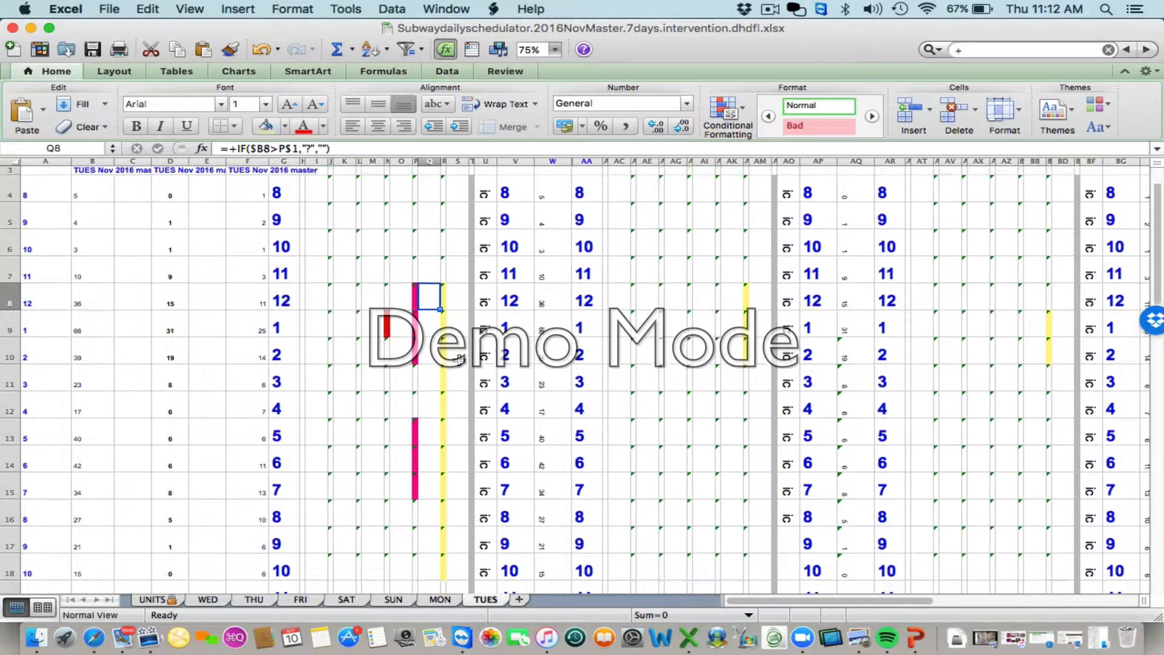
click(457, 284)
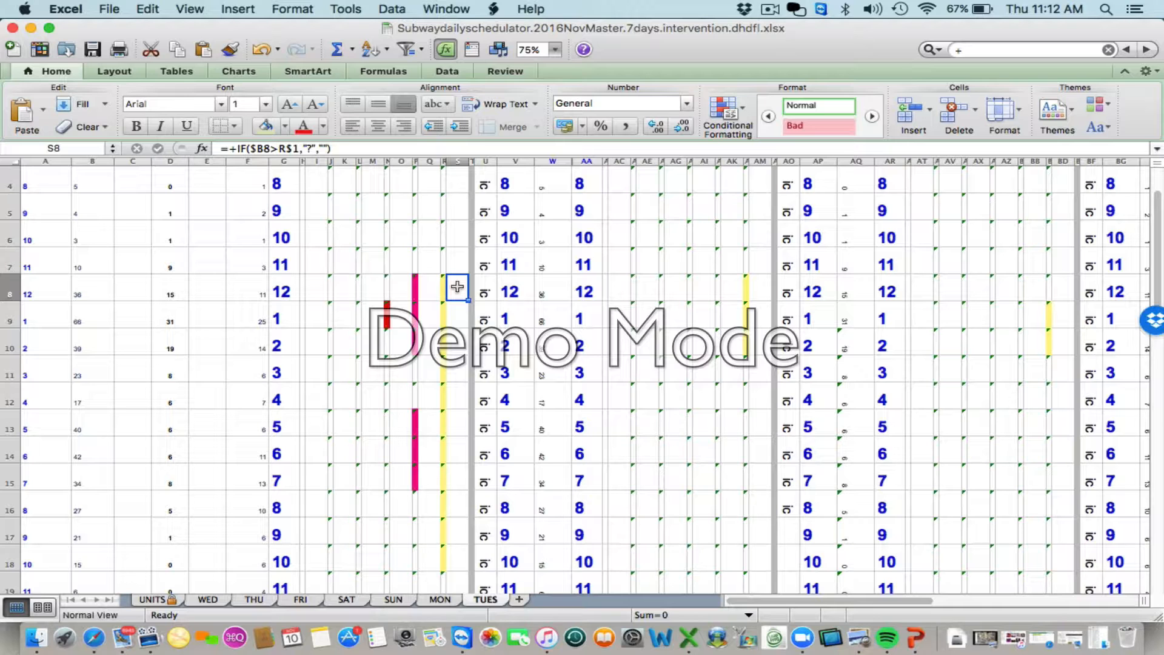
scroll(457, 339, down, 3)
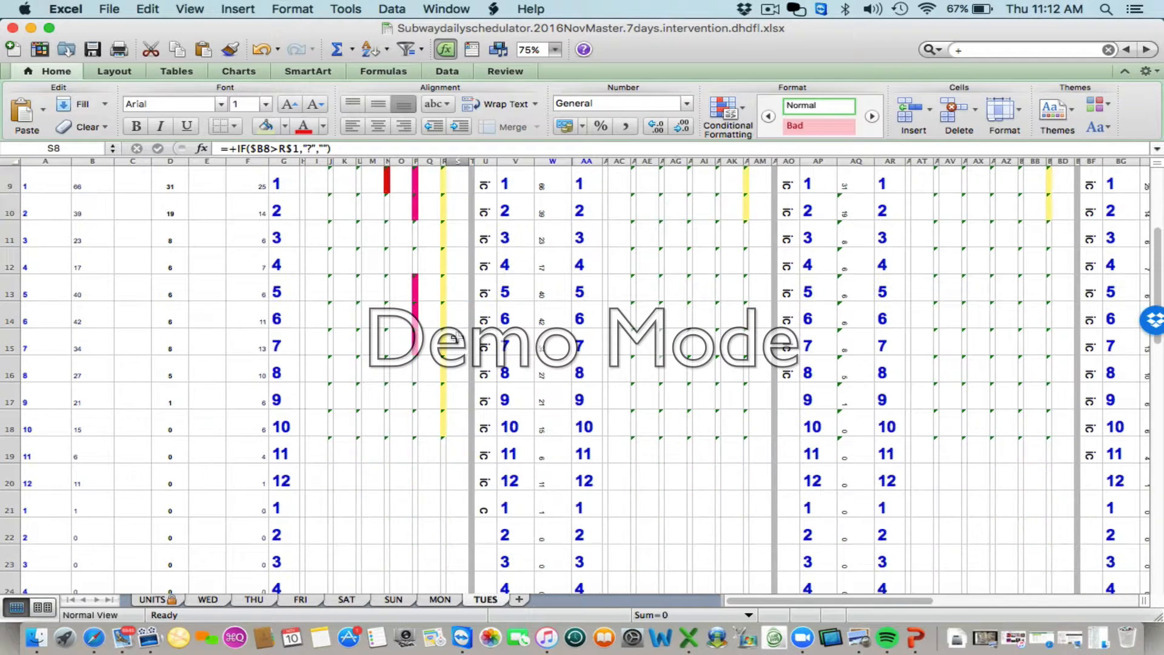
click(449, 422)
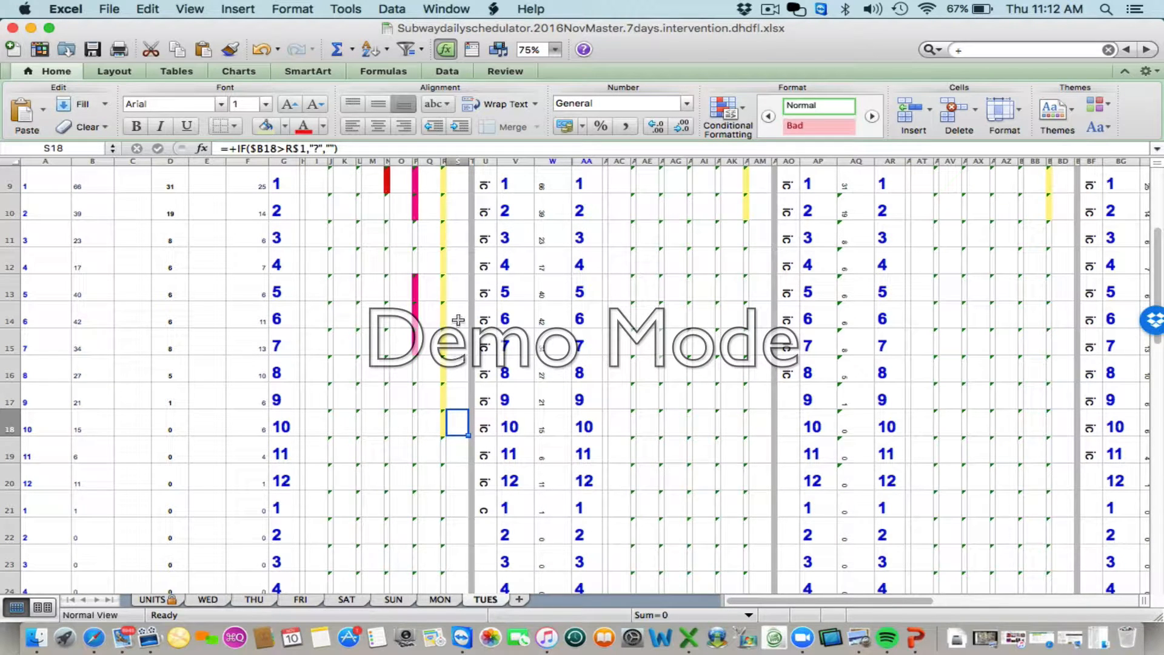
scroll(458, 301, up, 3)
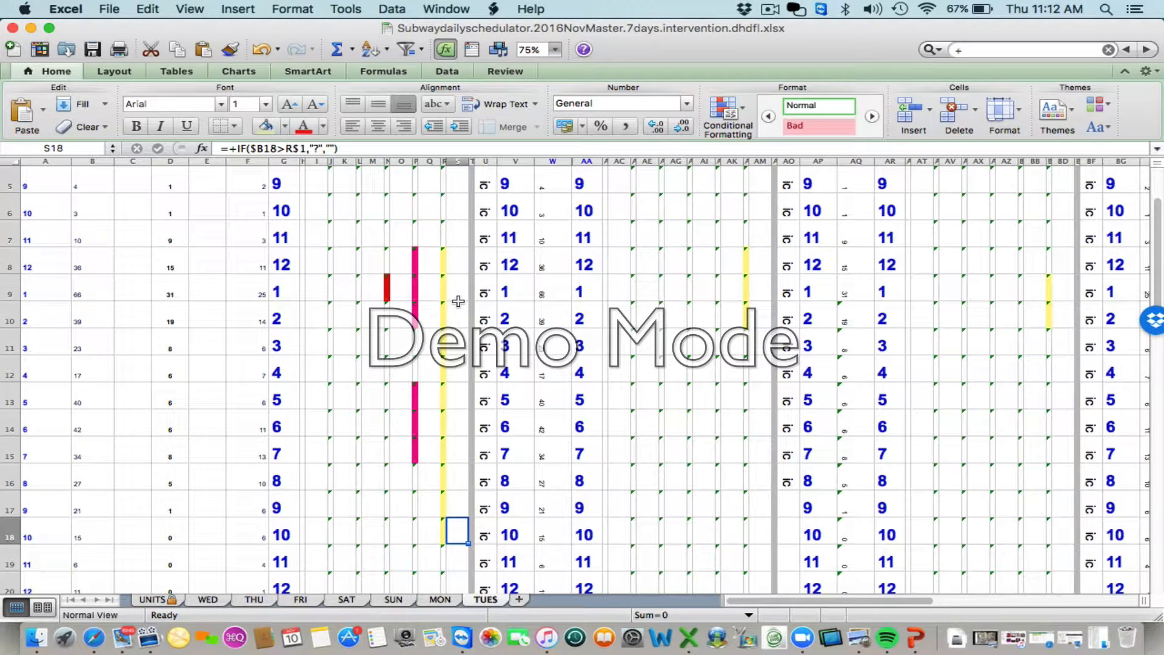
- Check the Dundas peak-hour cells S8, S13, S14 and O9 against the pink and red bars on the TUES sheet
click(454, 262)
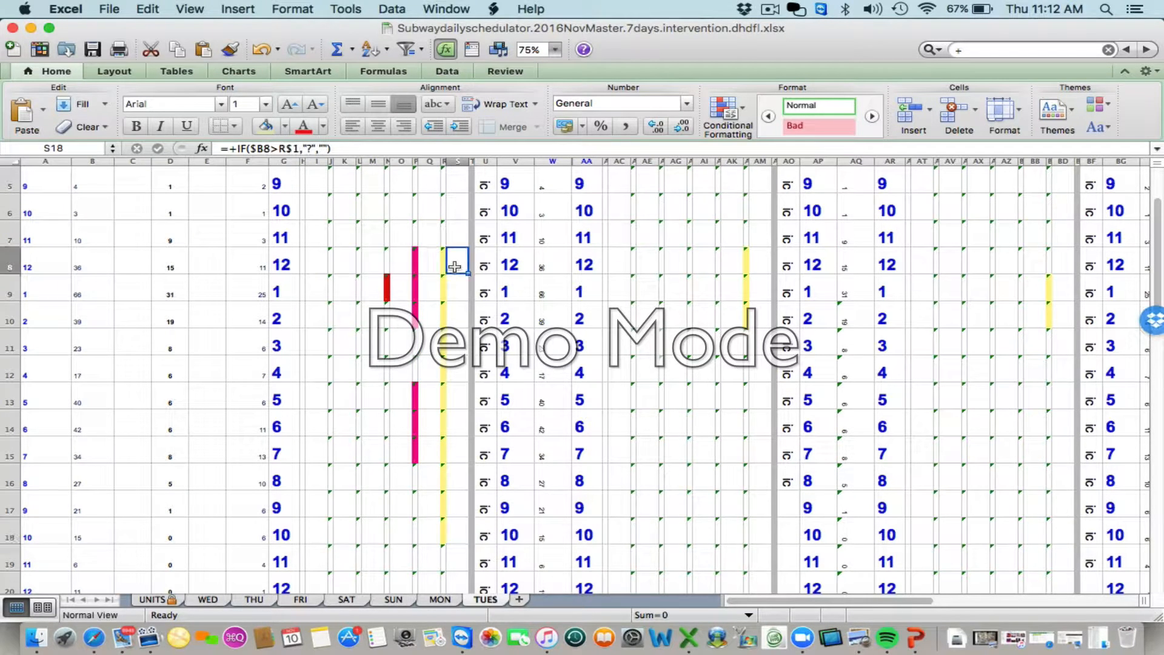
click(458, 400)
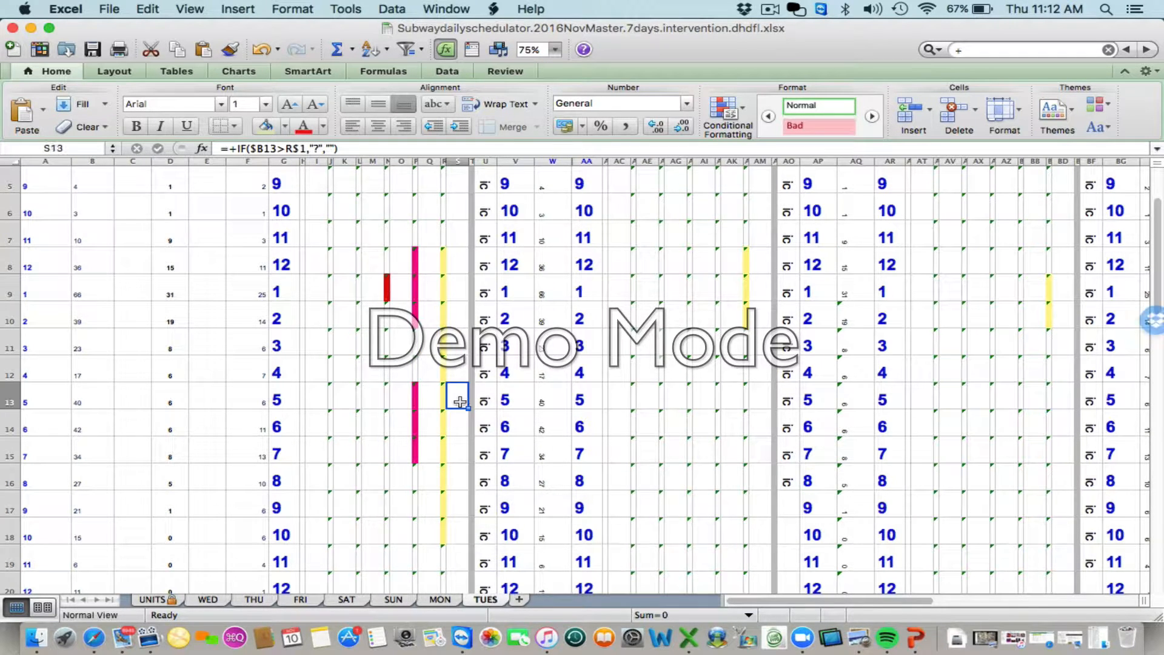
click(460, 427)
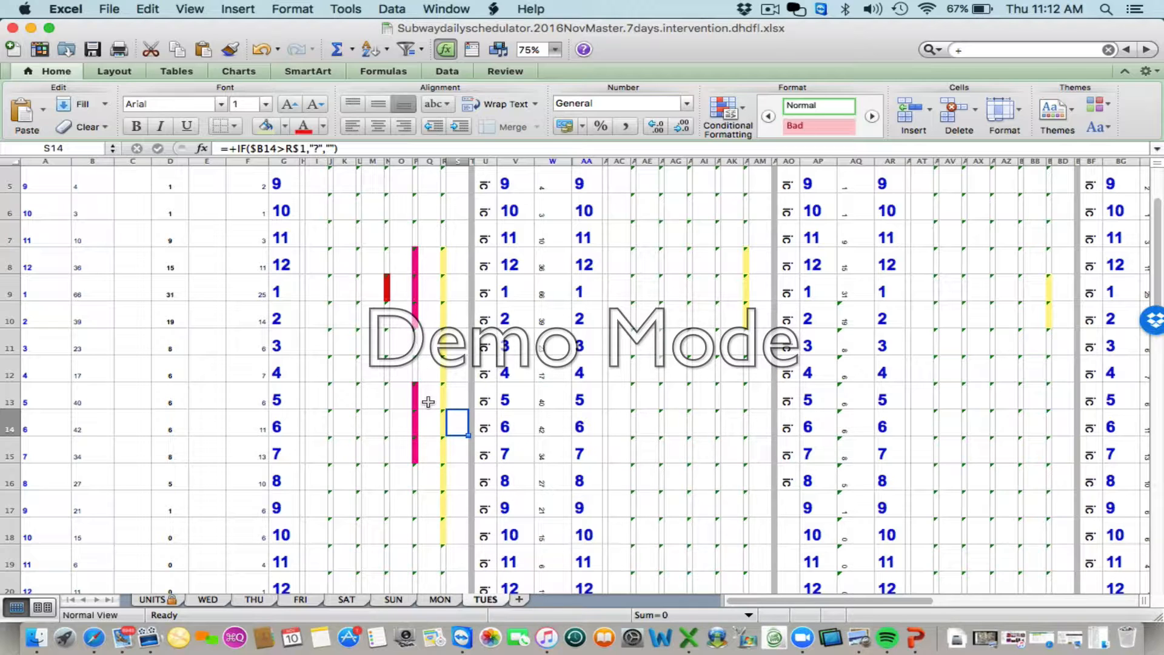
click(397, 290)
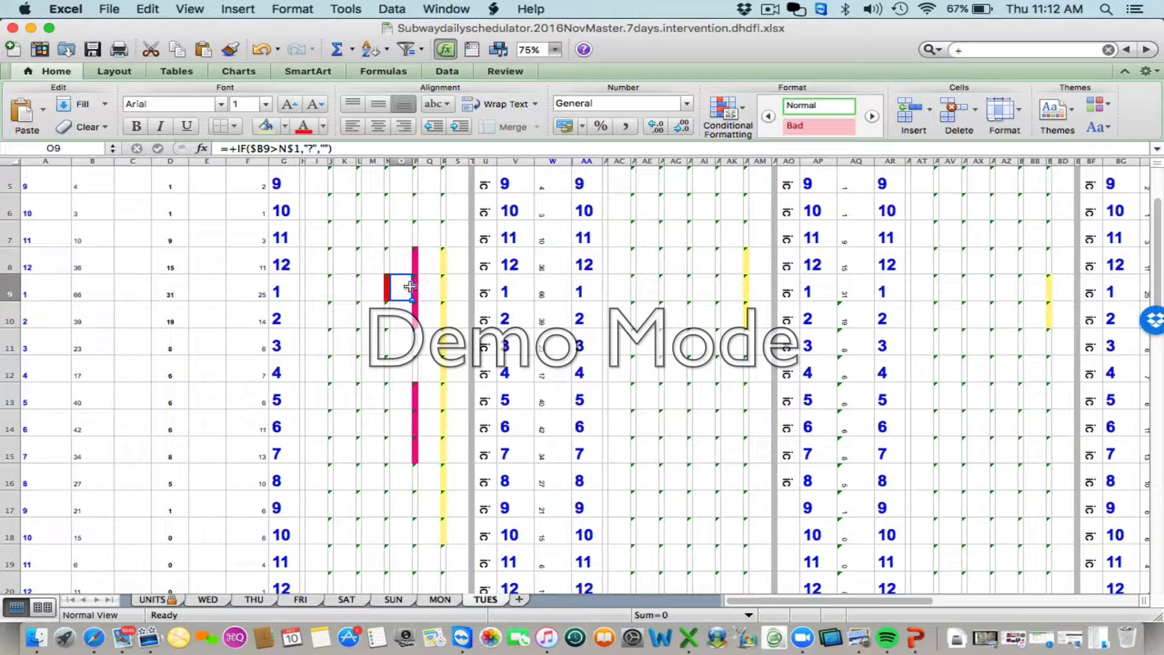
click(456, 262)
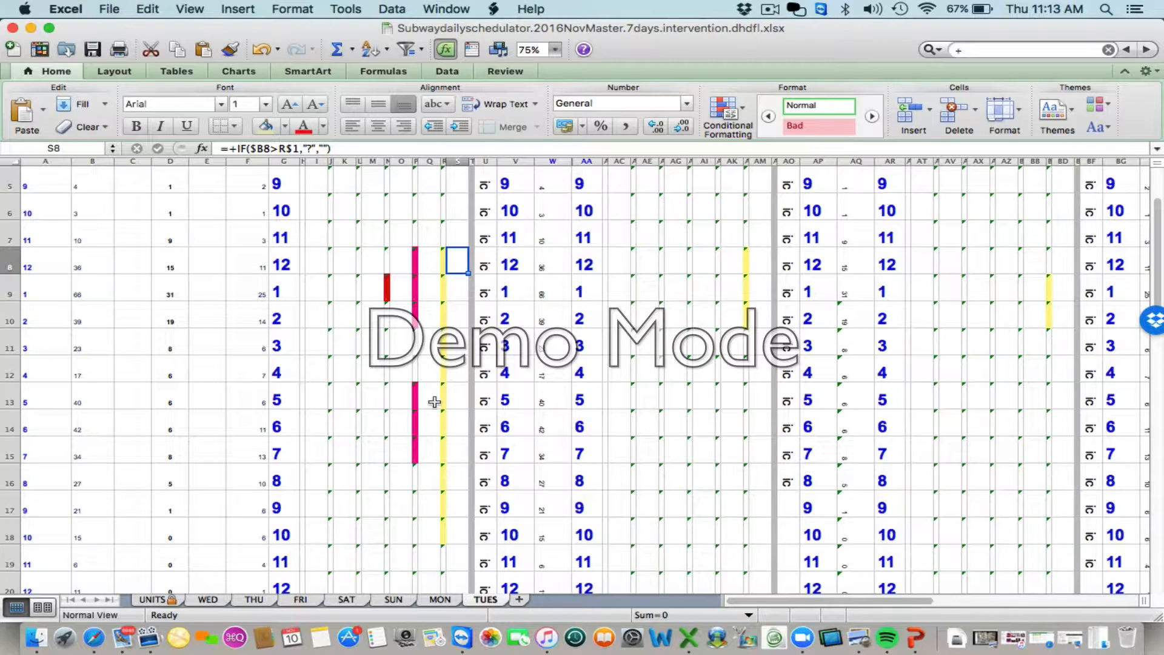
- Compare the Dundas summary cell V36 on the TUES sheet with the same cell on the WED sheet
scroll(435, 402, down, 8)
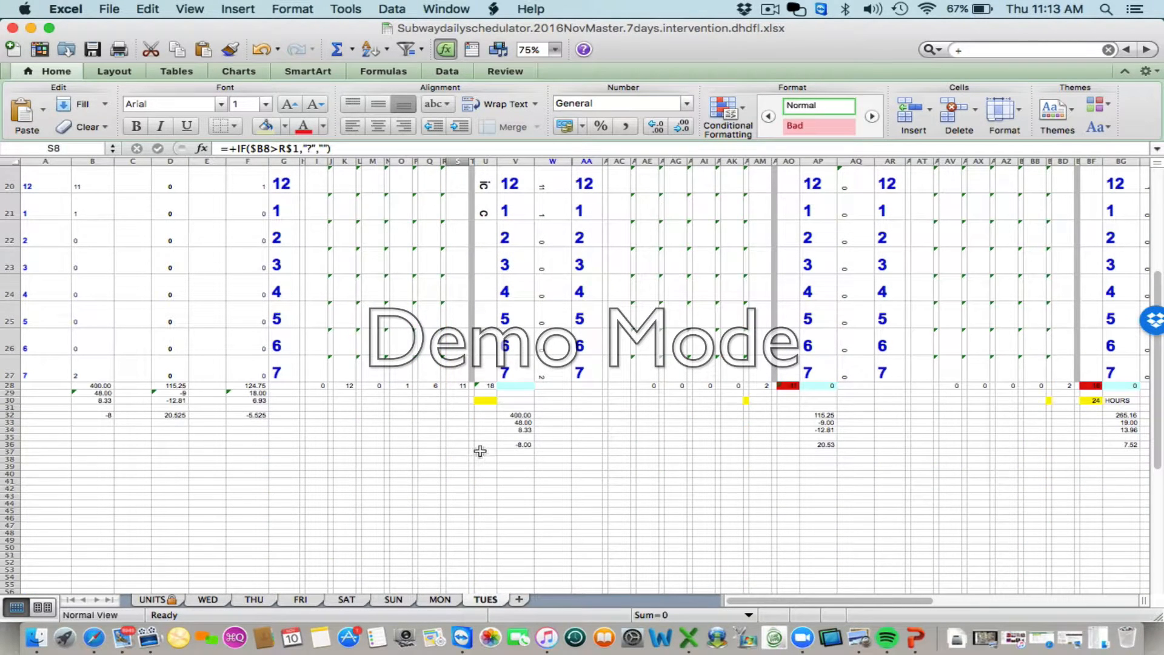
click(506, 448)
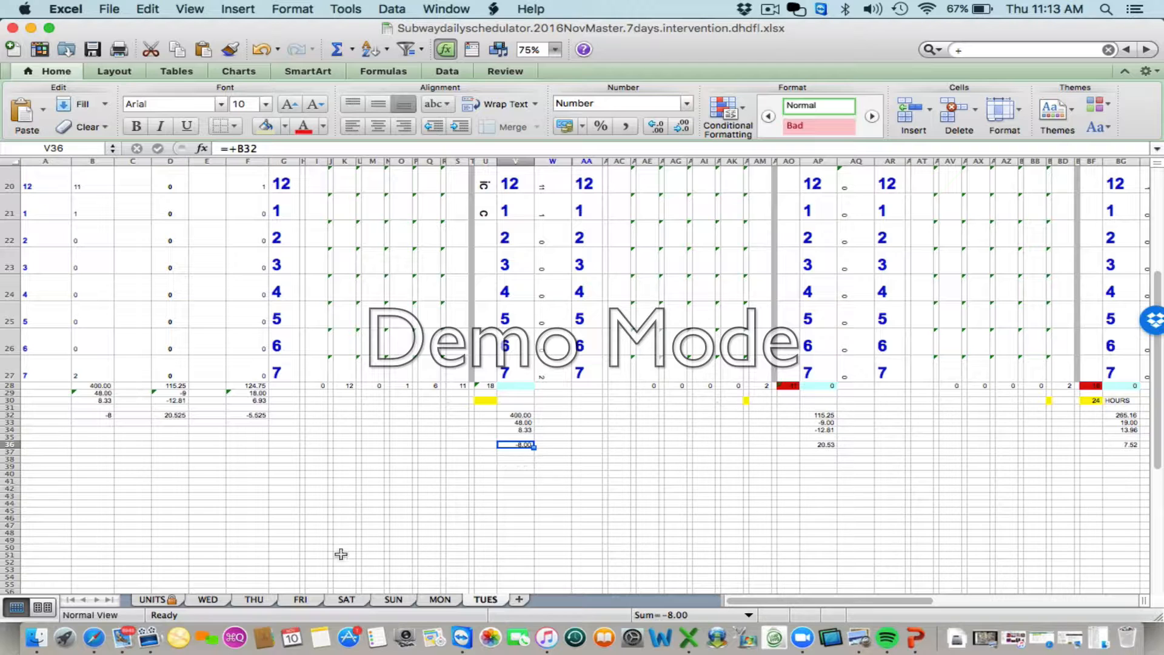
click(204, 600)
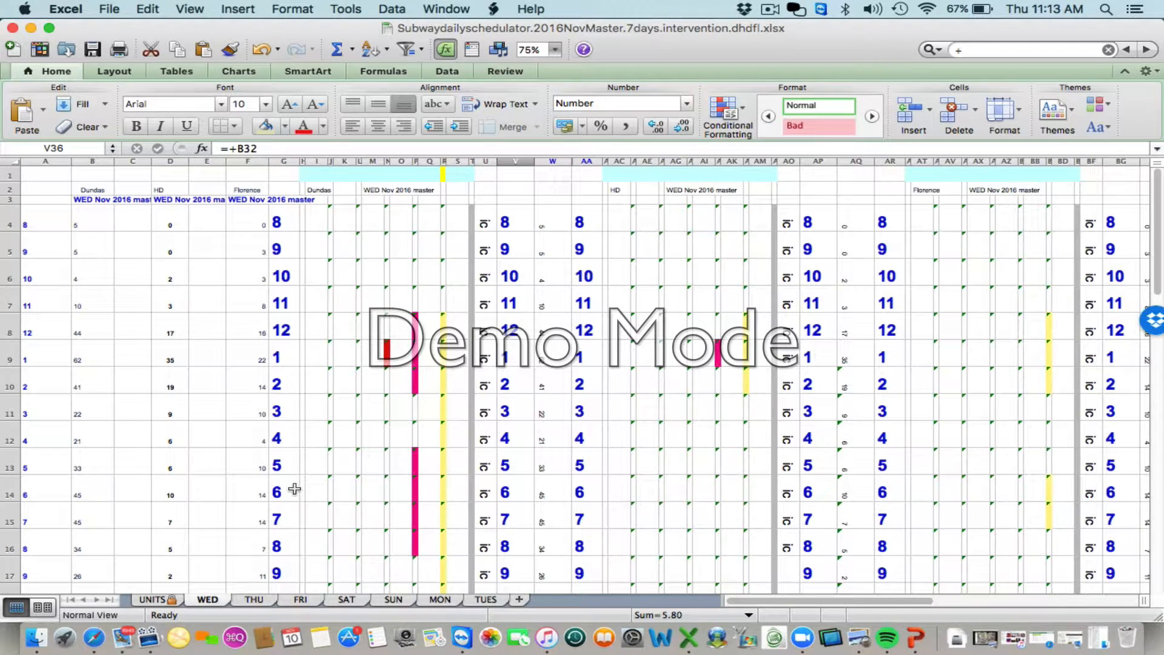
scroll(376, 476, down, 10)
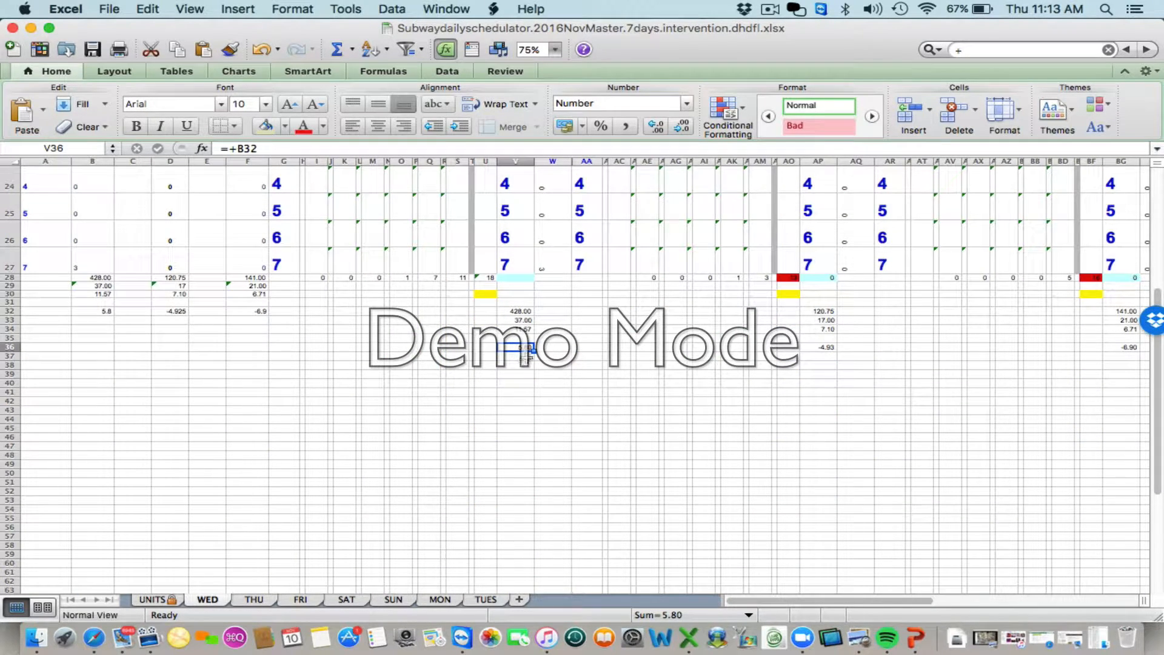
scroll(411, 386, up, 10)
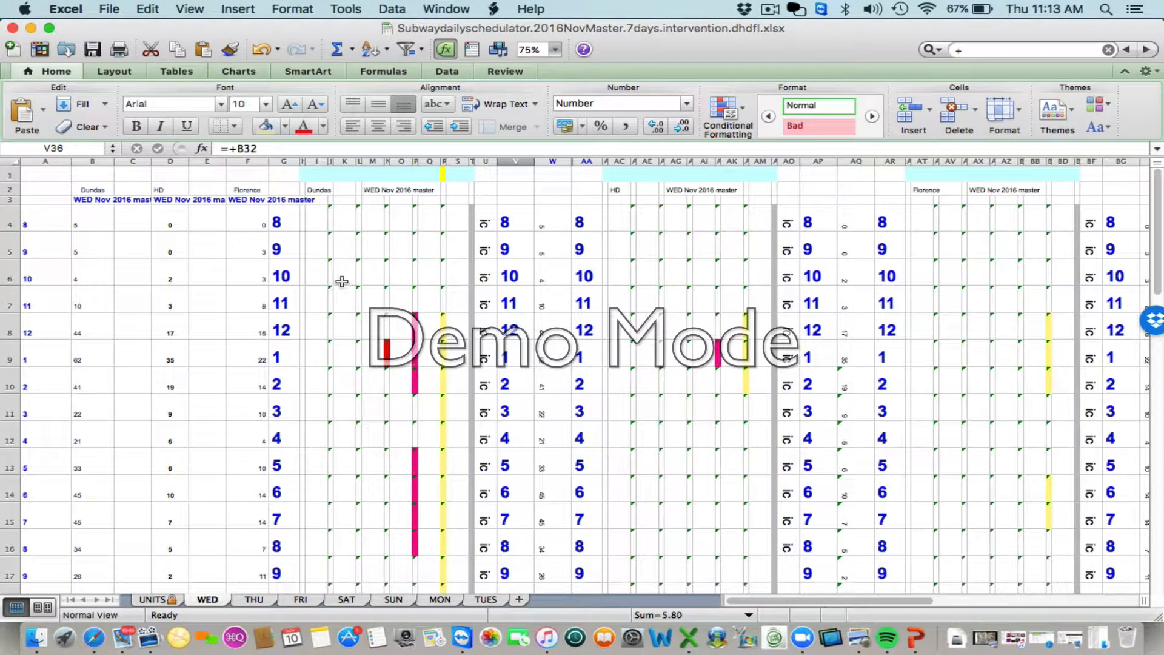
- Review the WED sheet's Dundas schedule from cell I5 down to the shift totals in row 28
click(315, 248)
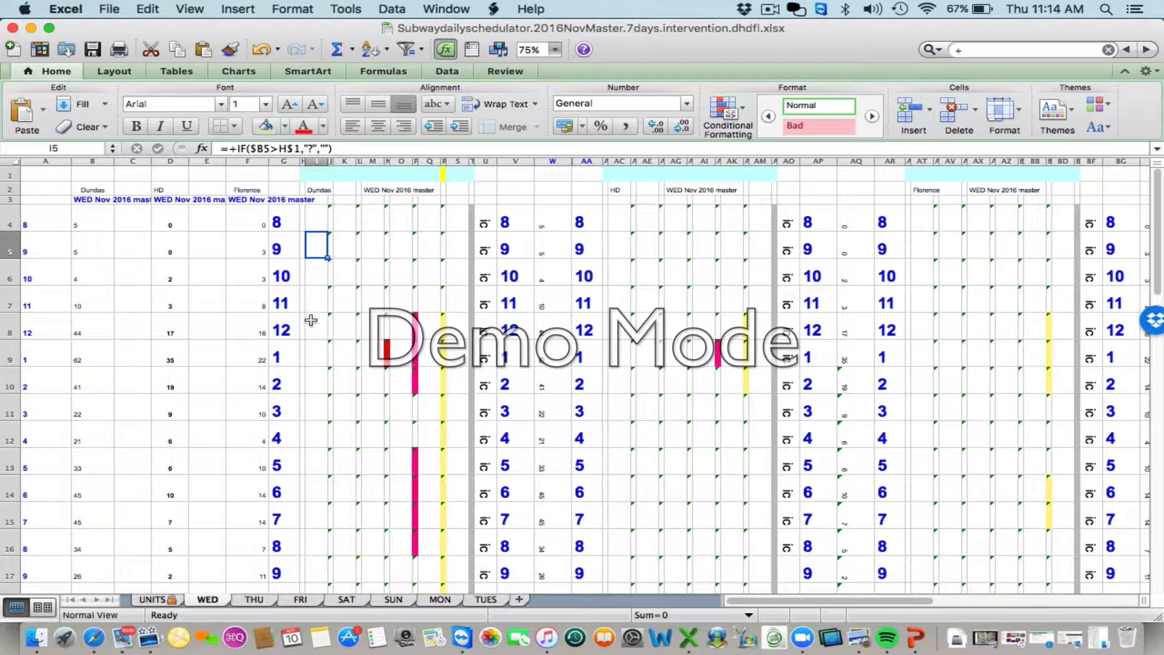
scroll(371, 411, down, 10)
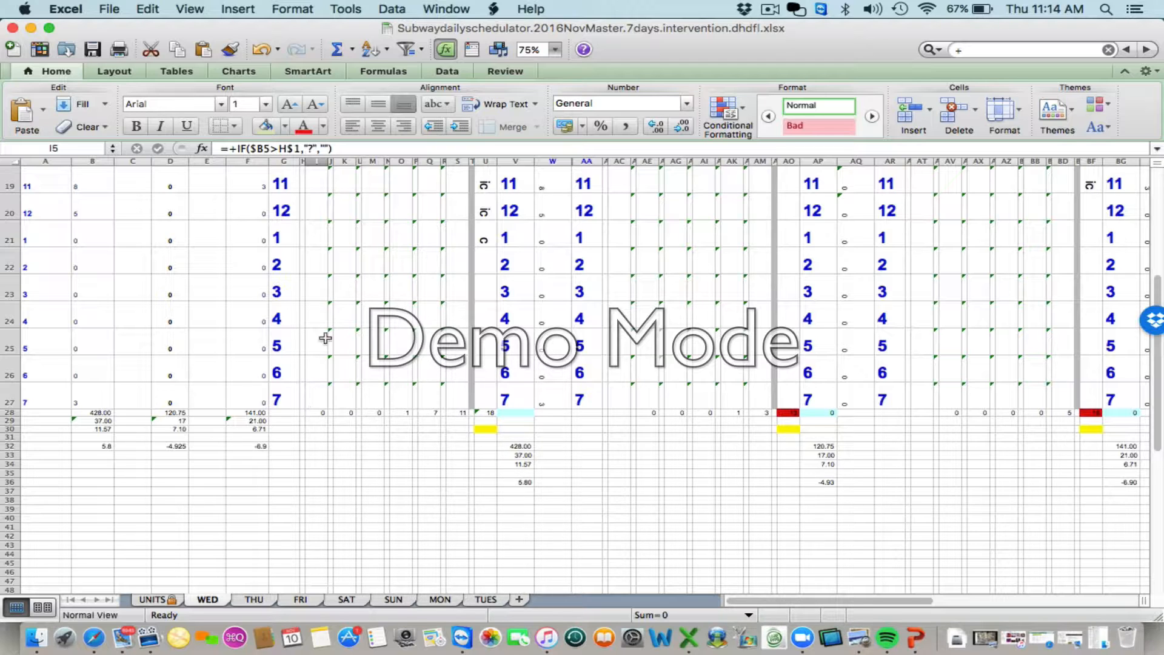
scroll(338, 252, up, 10)
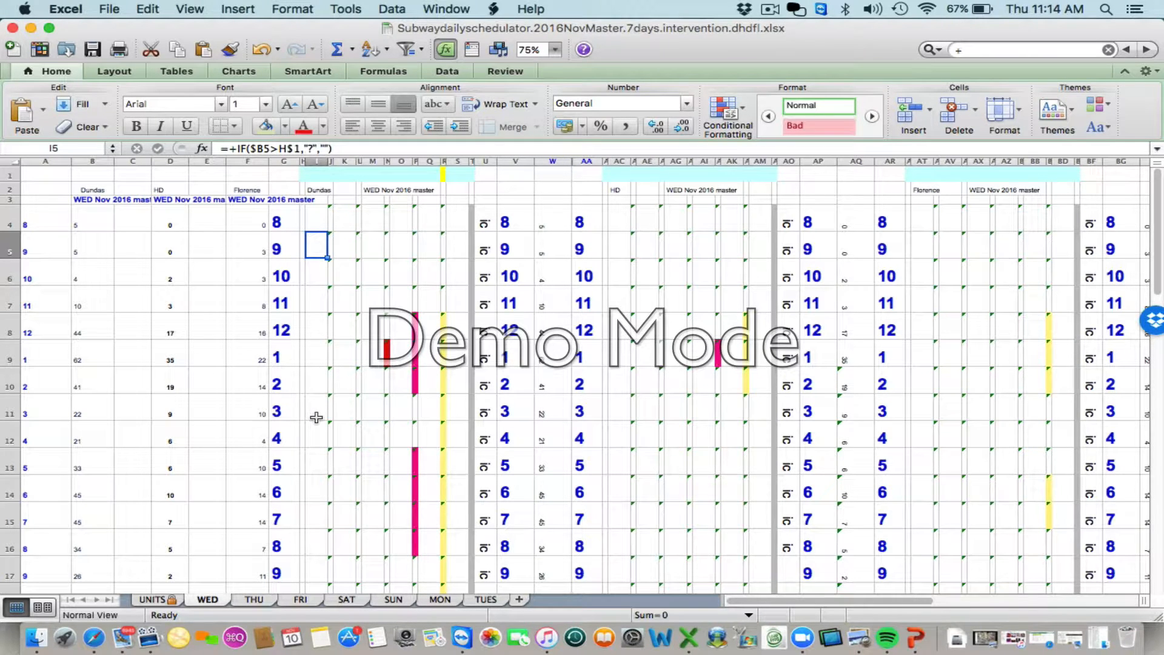
scroll(316, 417, down, 1)
scroll(316, 417, down, 10)
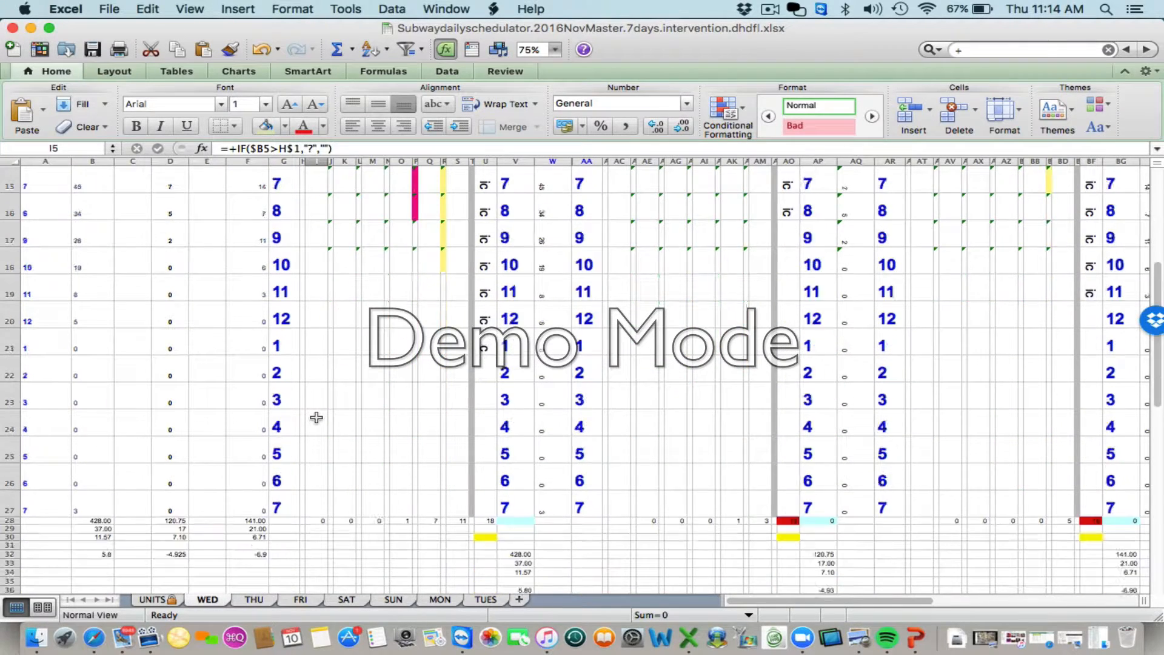
- Try 6 in the Dundas shift total I28 on the WED sheet, check V34, and undo the entry
click(319, 466)
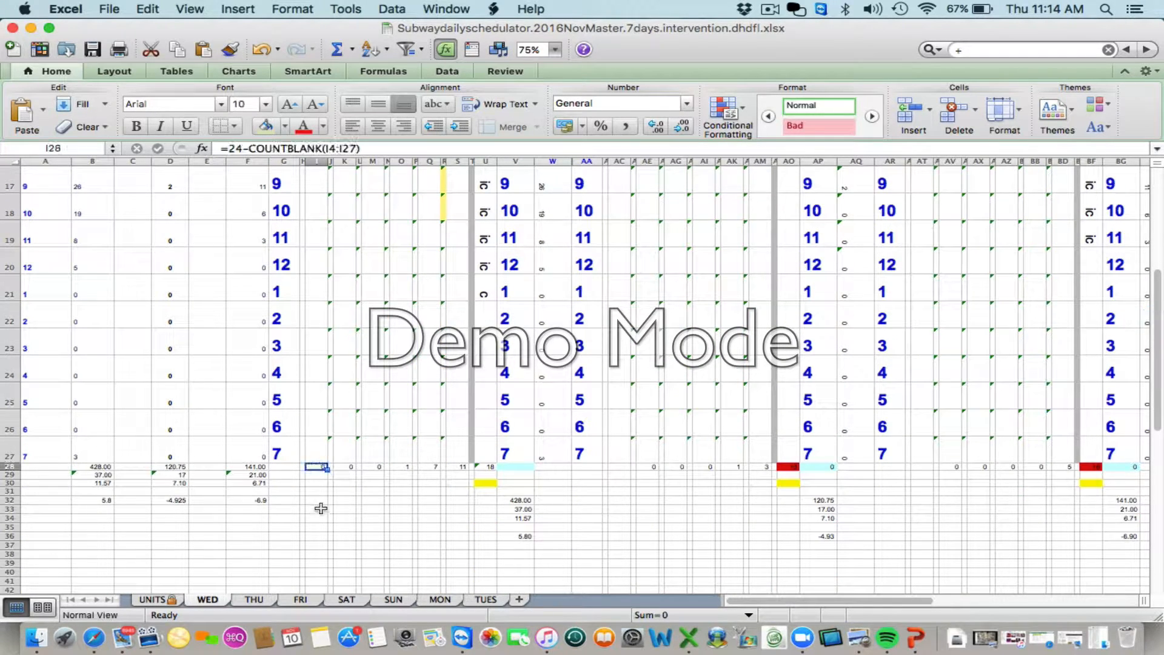
text(6)
key(Return)
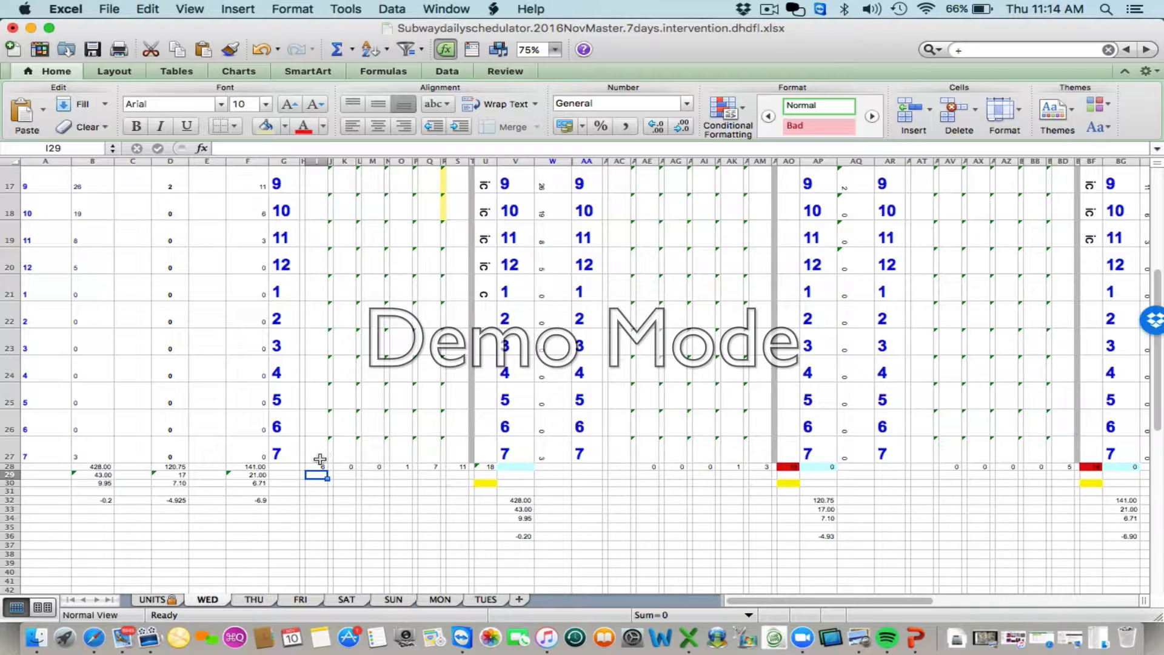
click(508, 518)
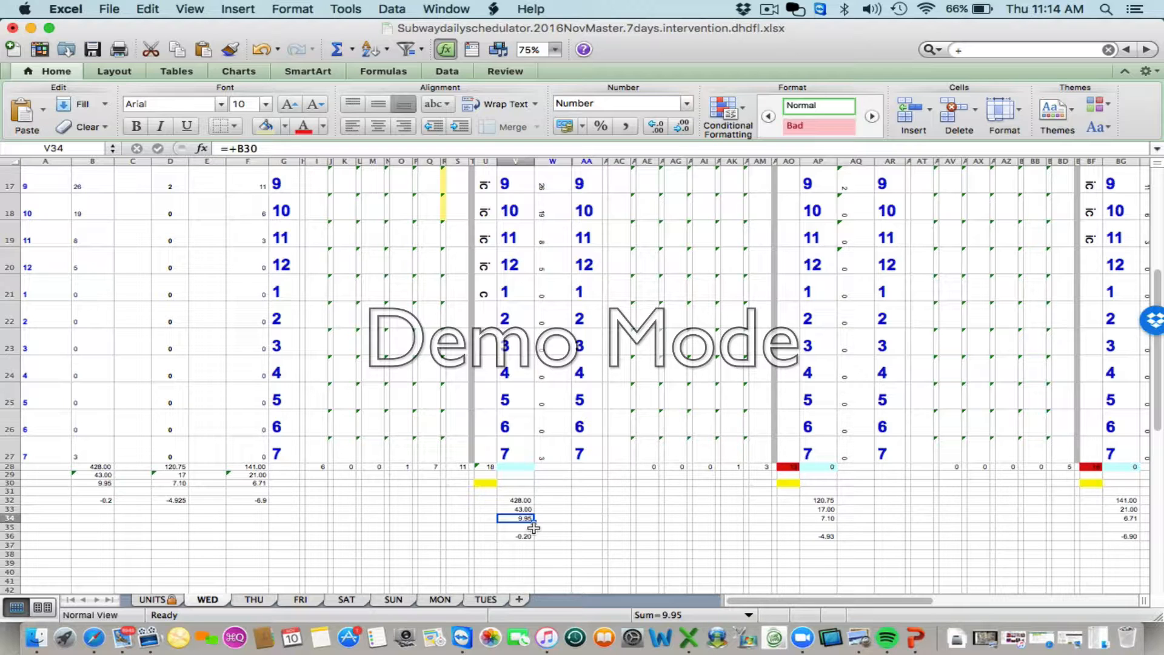
key(super+z)
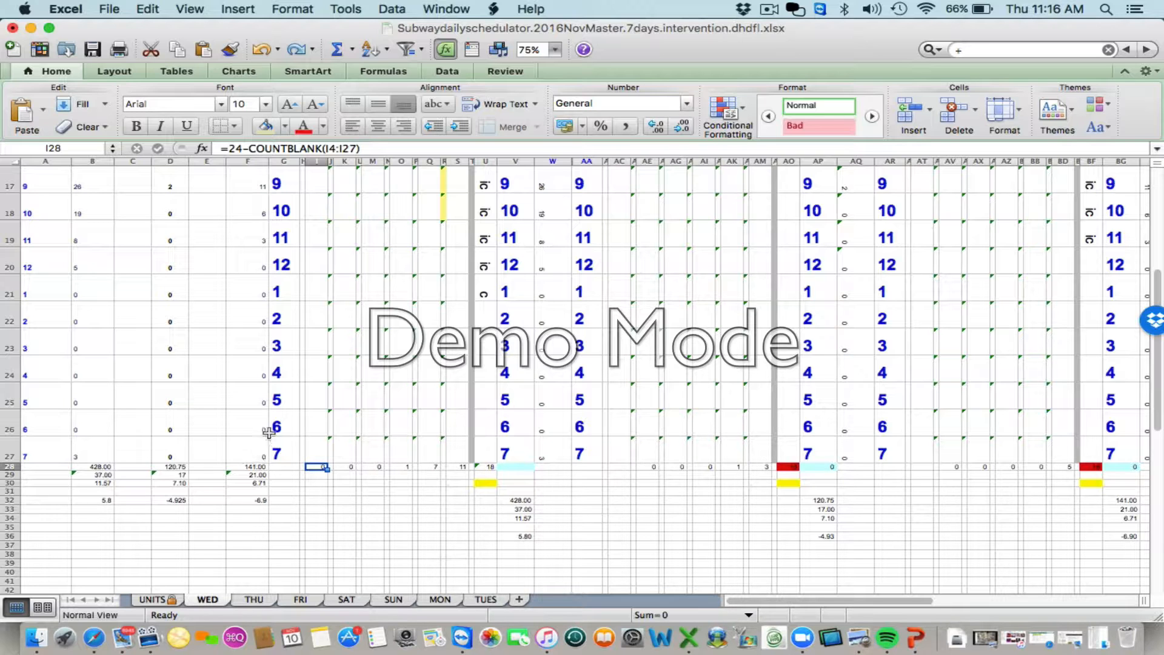
- Look over the WED and THU hourly grids and the summary figures on the FRI and SAT sheets
scroll(361, 345, up, 5)
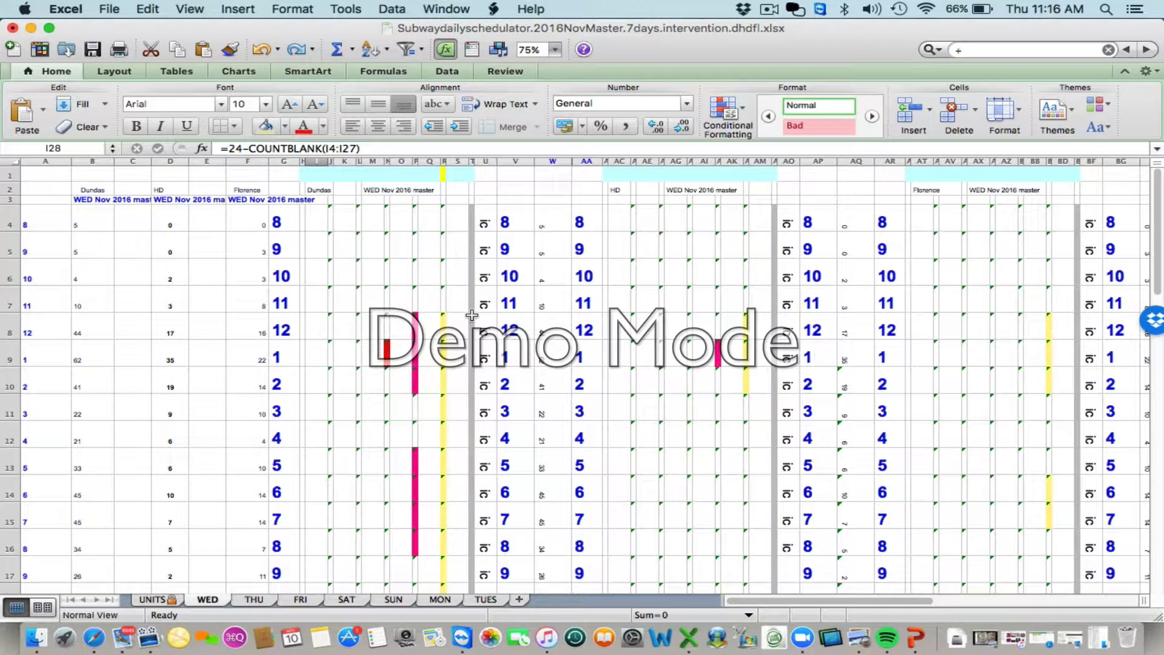
click(247, 600)
scroll(294, 479, up, 7)
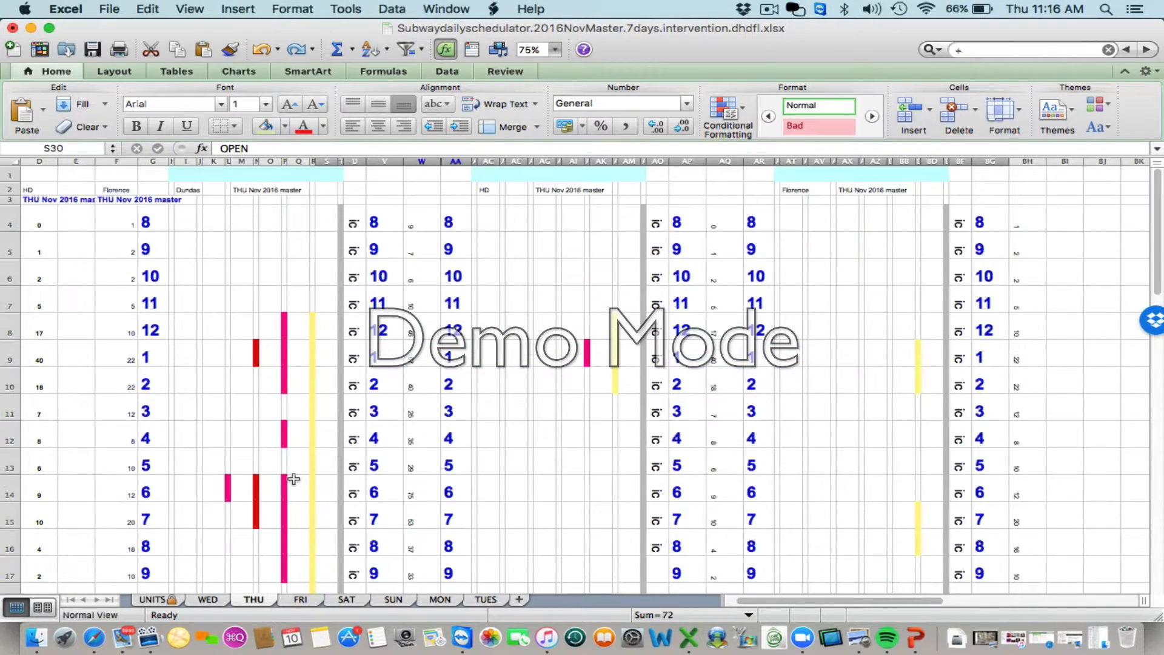
click(297, 601)
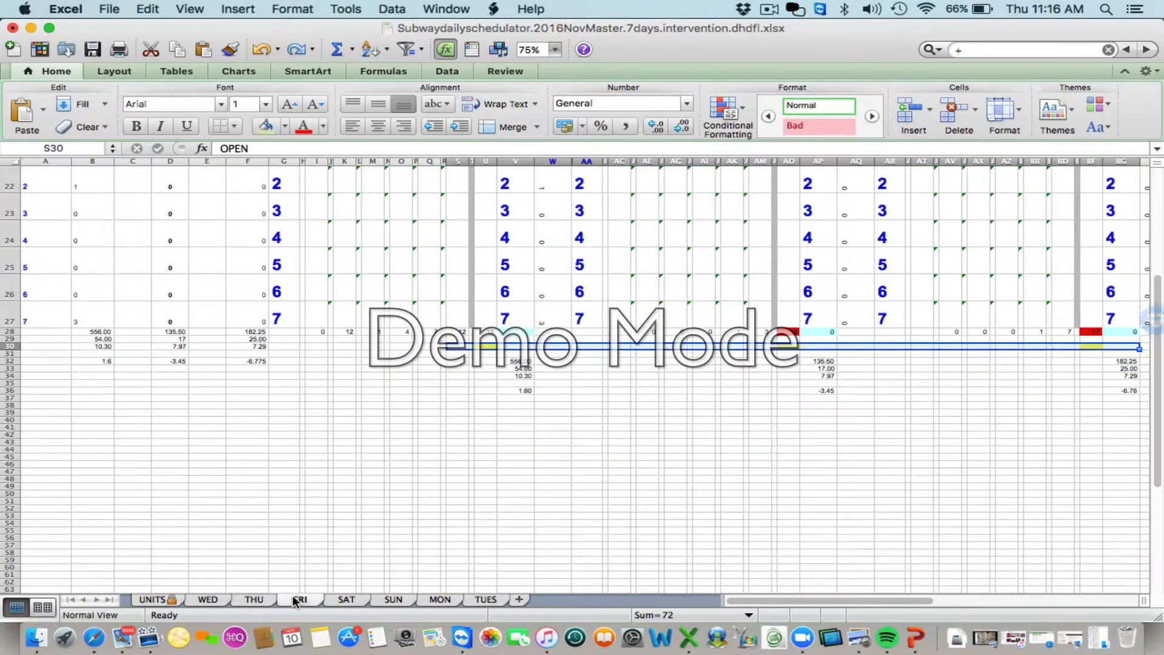
click(346, 599)
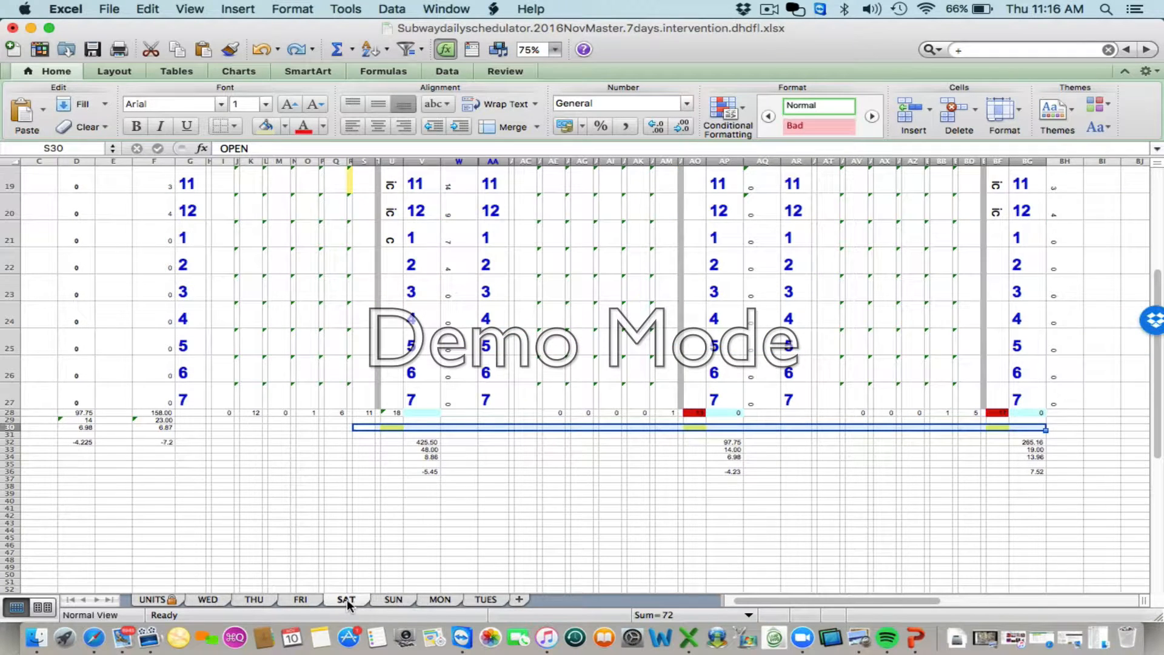
- Bring up the minimized workbook "Dundas Master Schedule 2015 includes JH 4wkavg.xlsx", reposition its window and show the Hourly Tracking sheet
scroll(333, 478, up, 6)
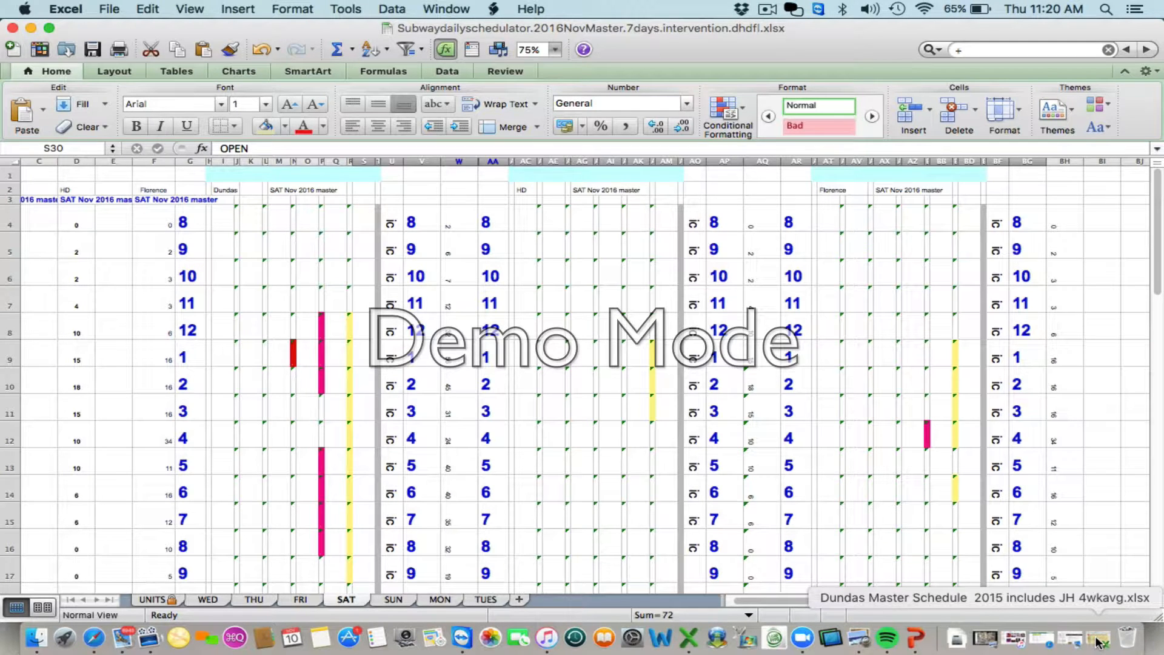
click(1095, 639)
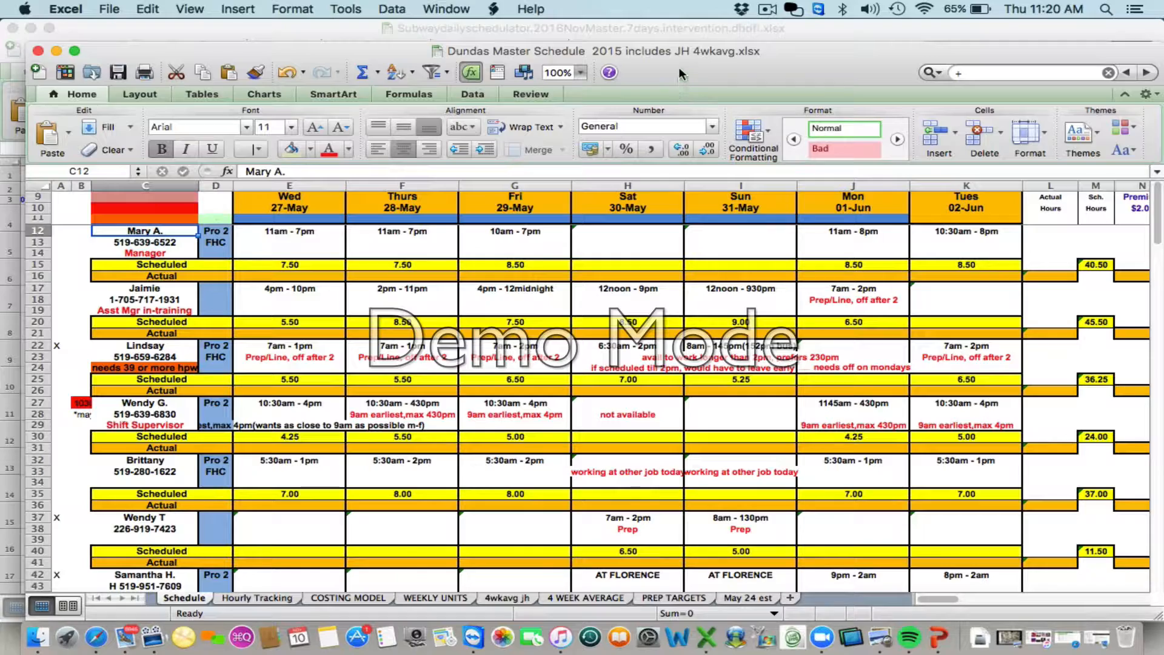
drag(681, 74, 658, 54)
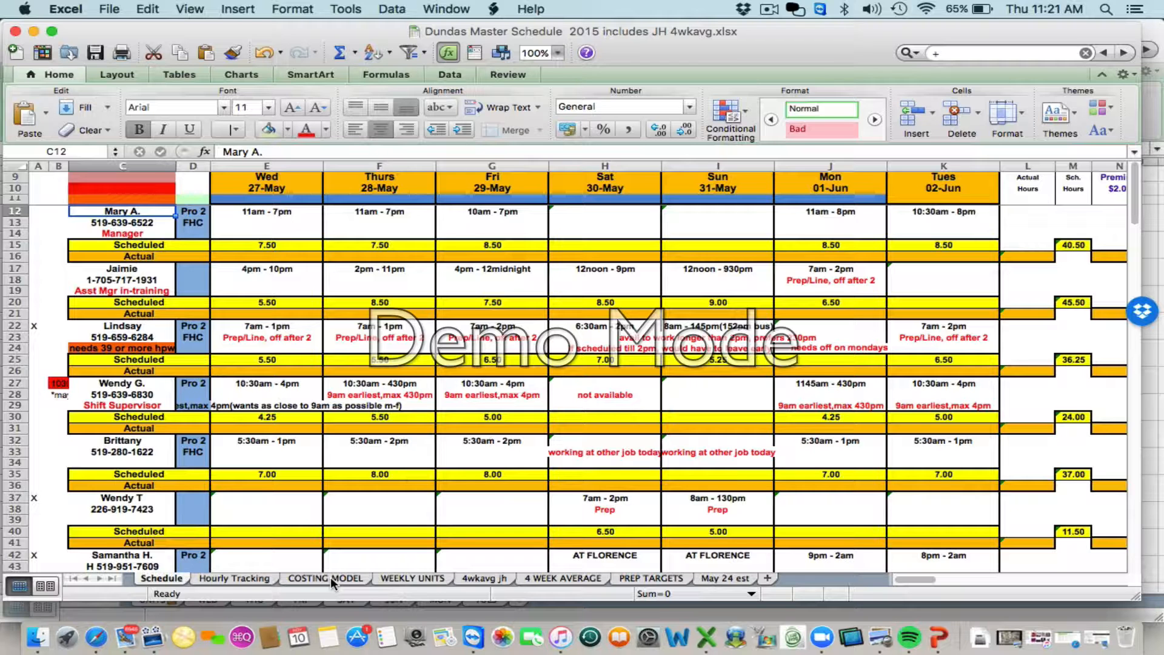
click(242, 579)
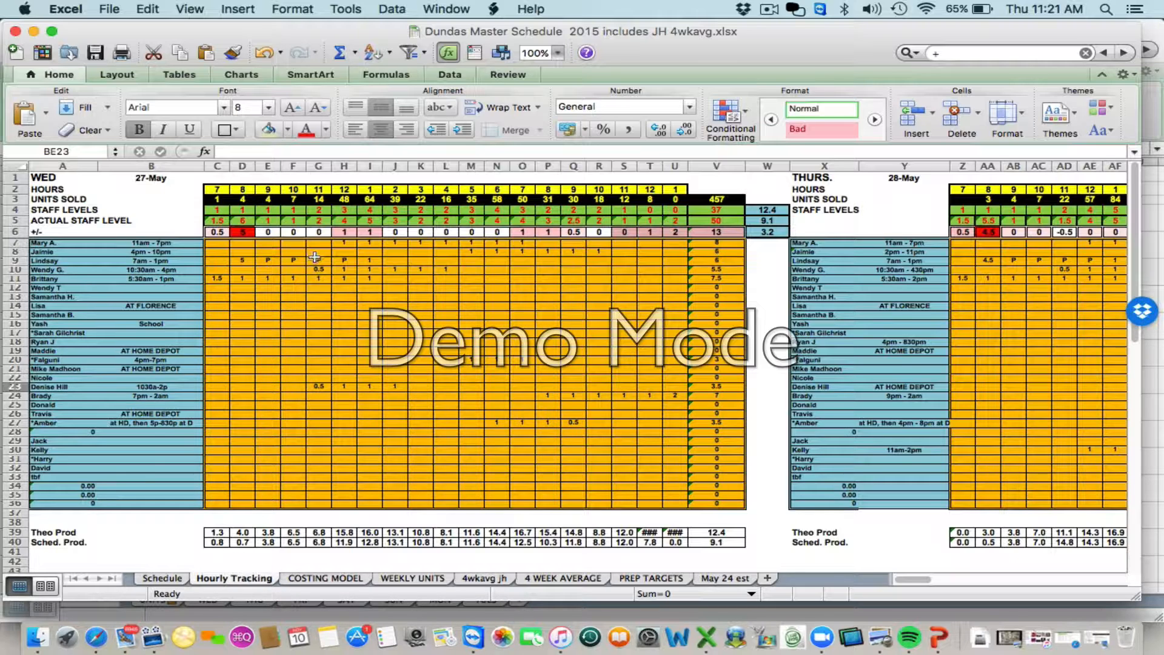
- Review Wednesday's hourly staffing and shift times in B7 to B10 on Hourly Tracking, and inspect the linked formula in E12 on Schedule
click(373, 243)
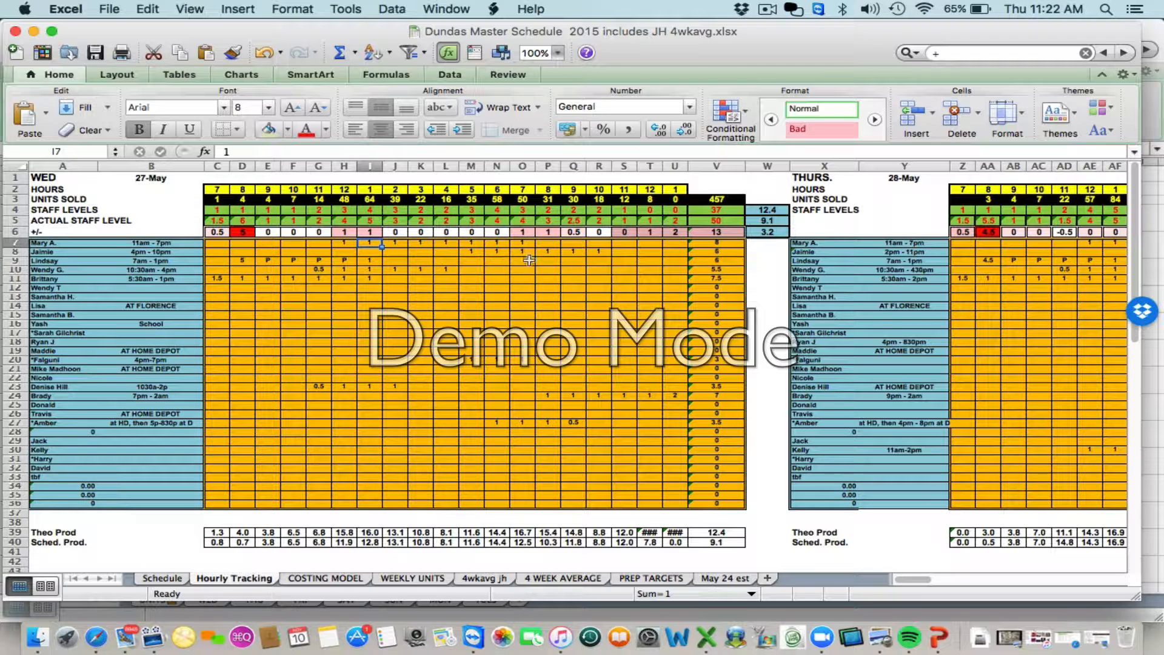
click(182, 242)
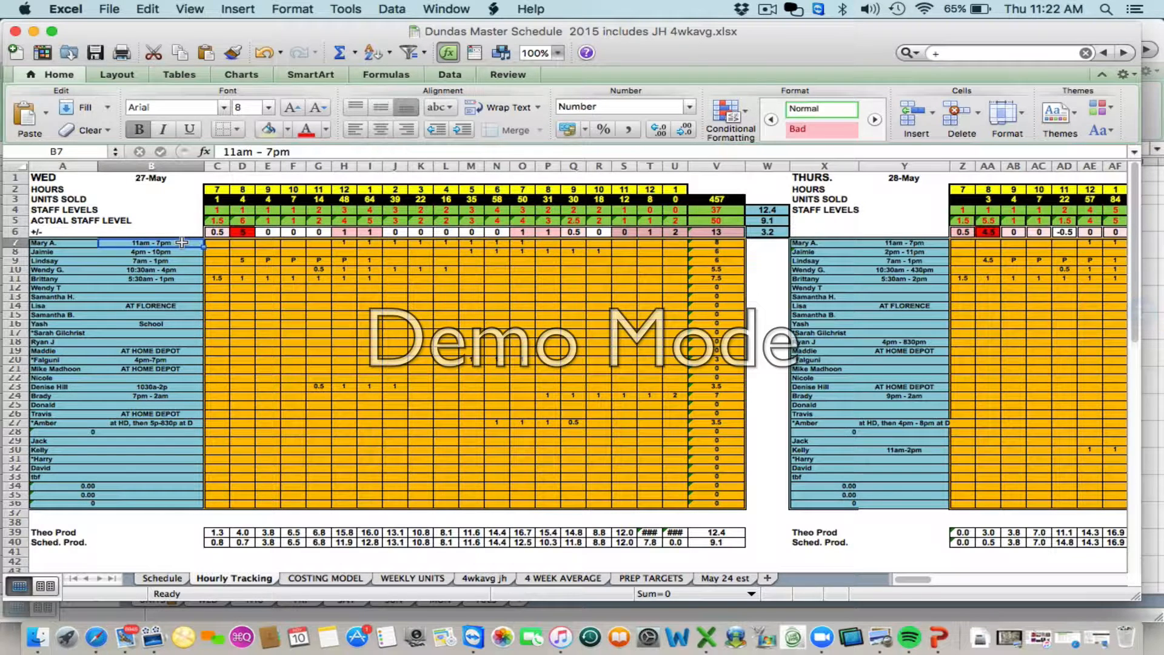
click(176, 249)
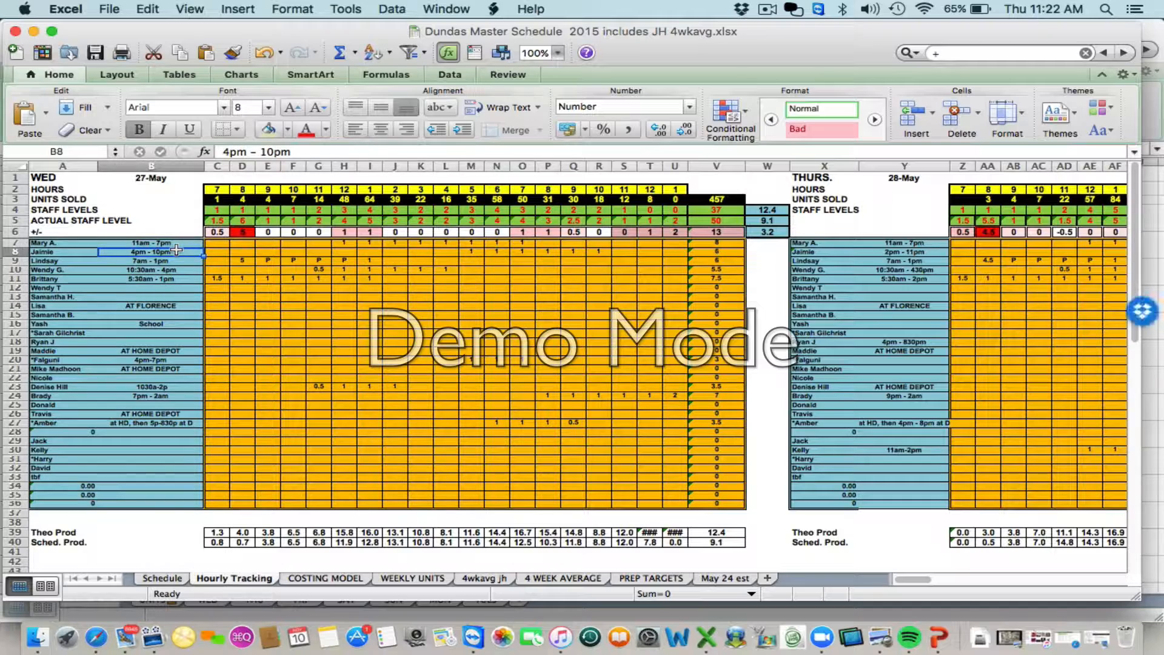
click(177, 240)
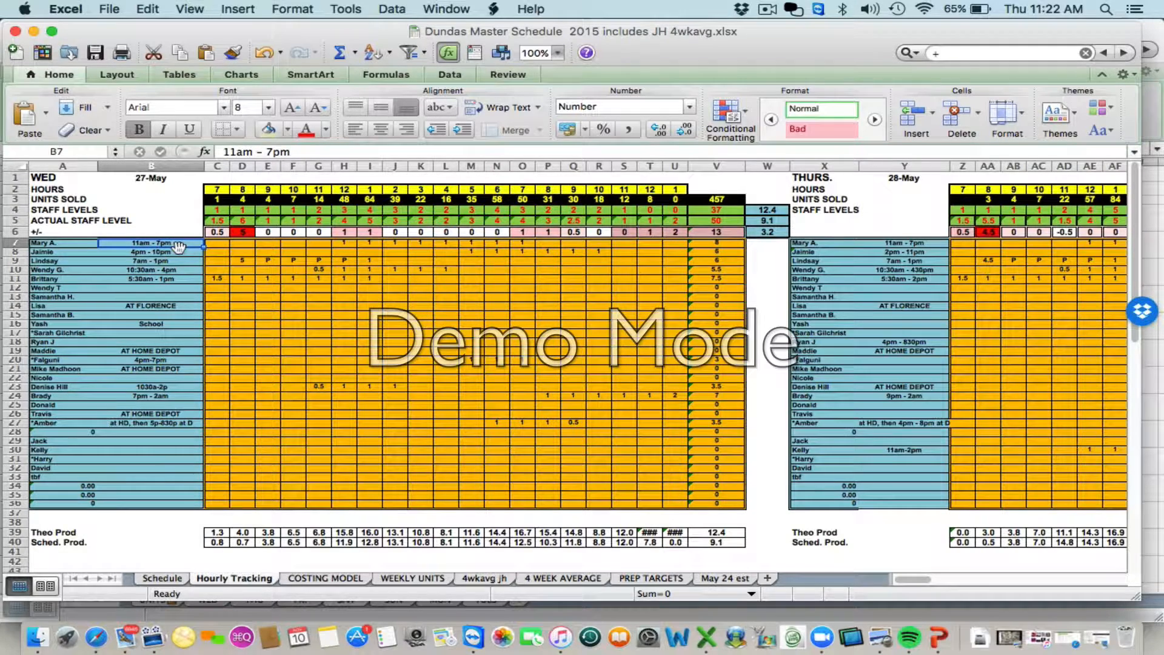
click(177, 252)
click(177, 270)
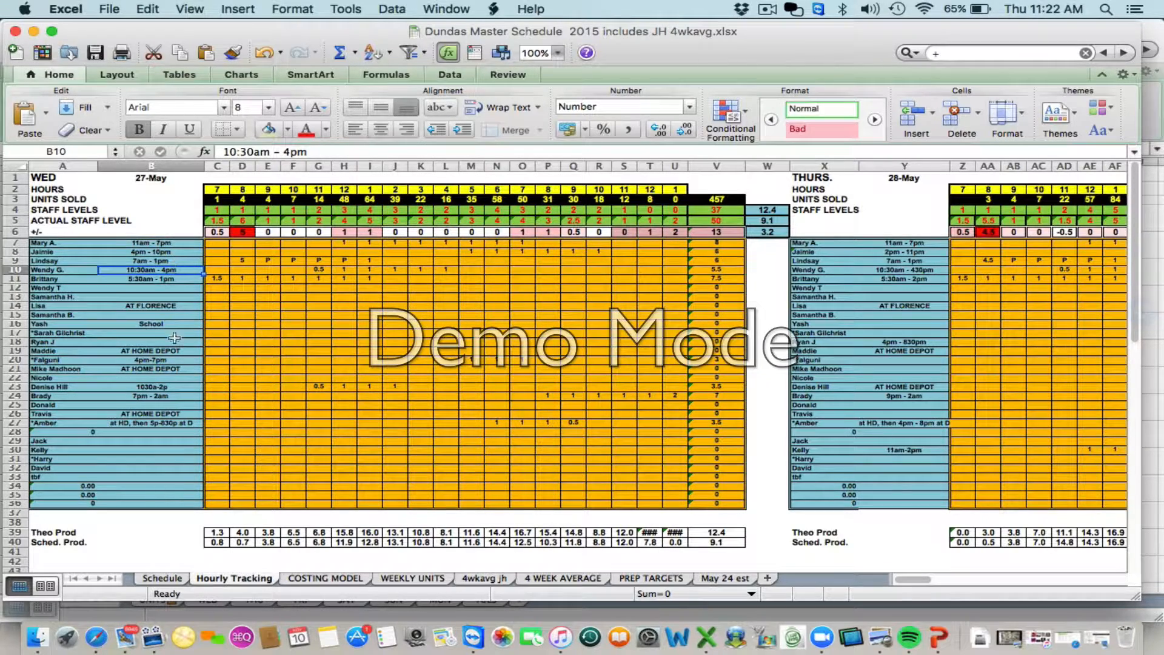
click(163, 577)
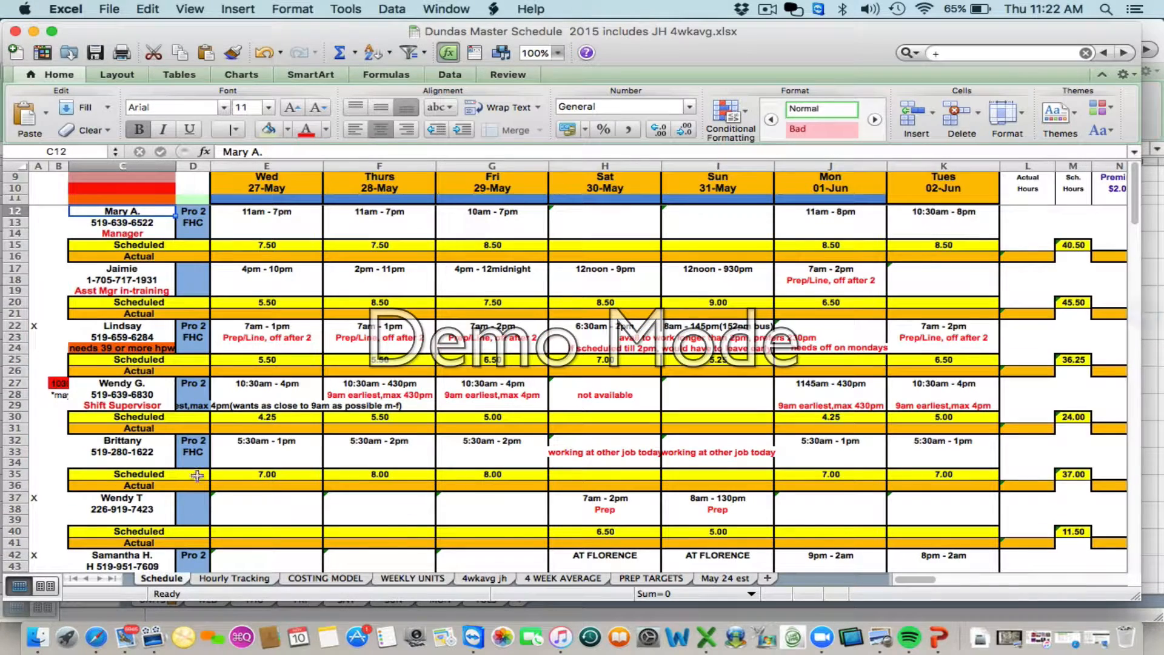
click(274, 212)
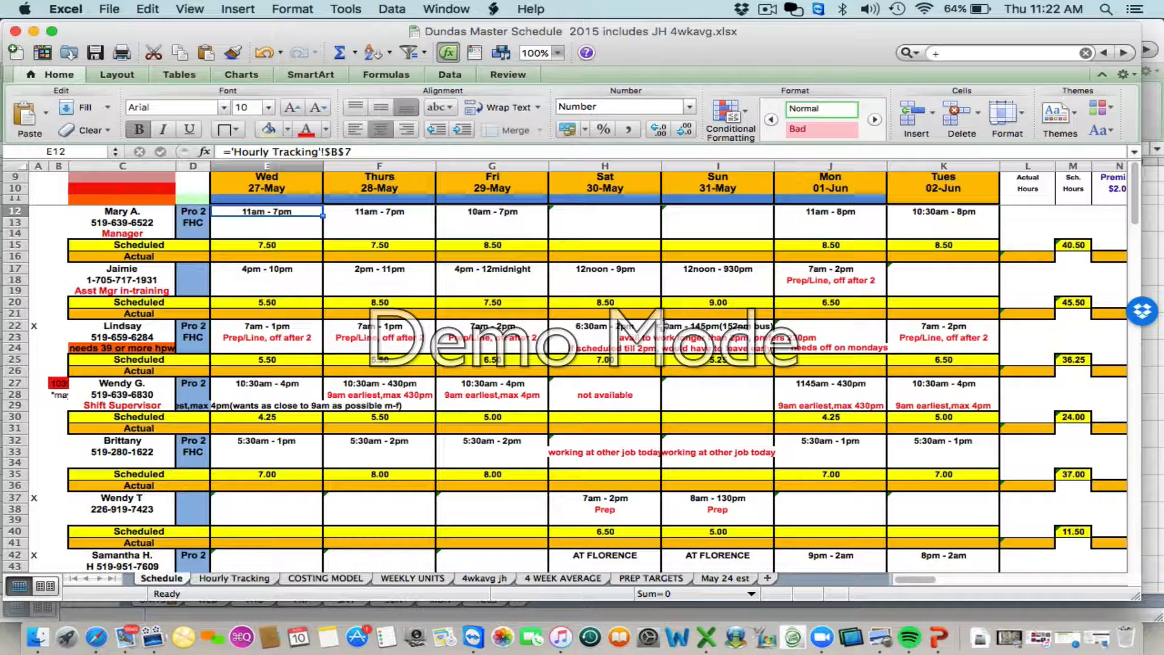
- Reveal the desktop and switch back to Excel
mouse_move(1162, 653)
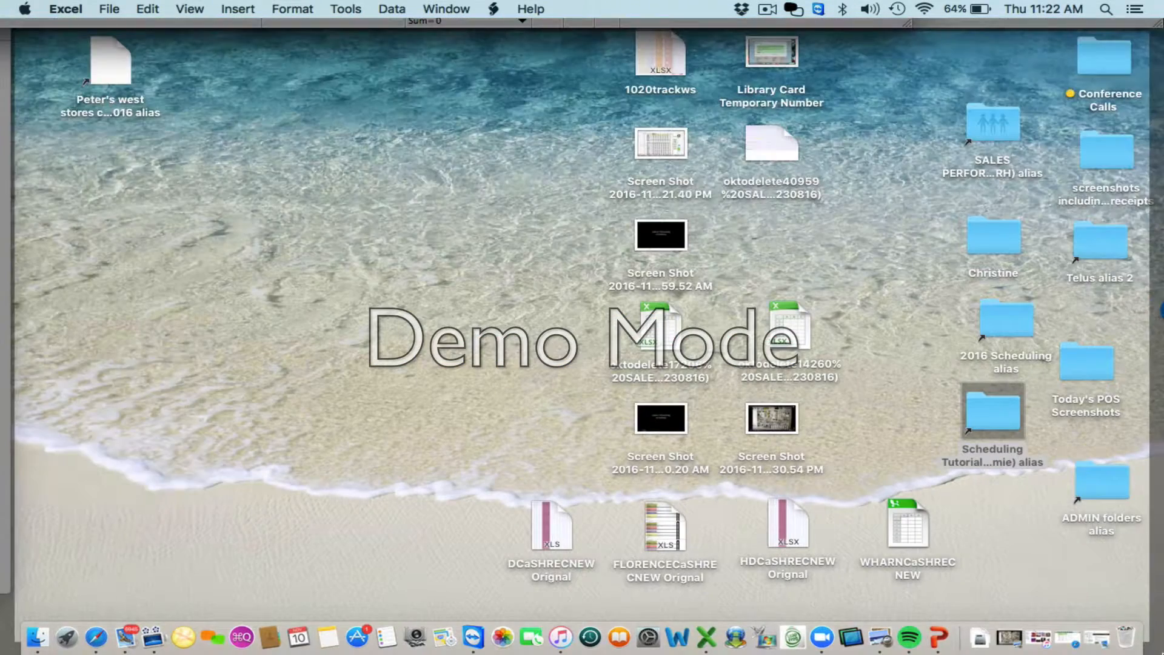
click(706, 636)
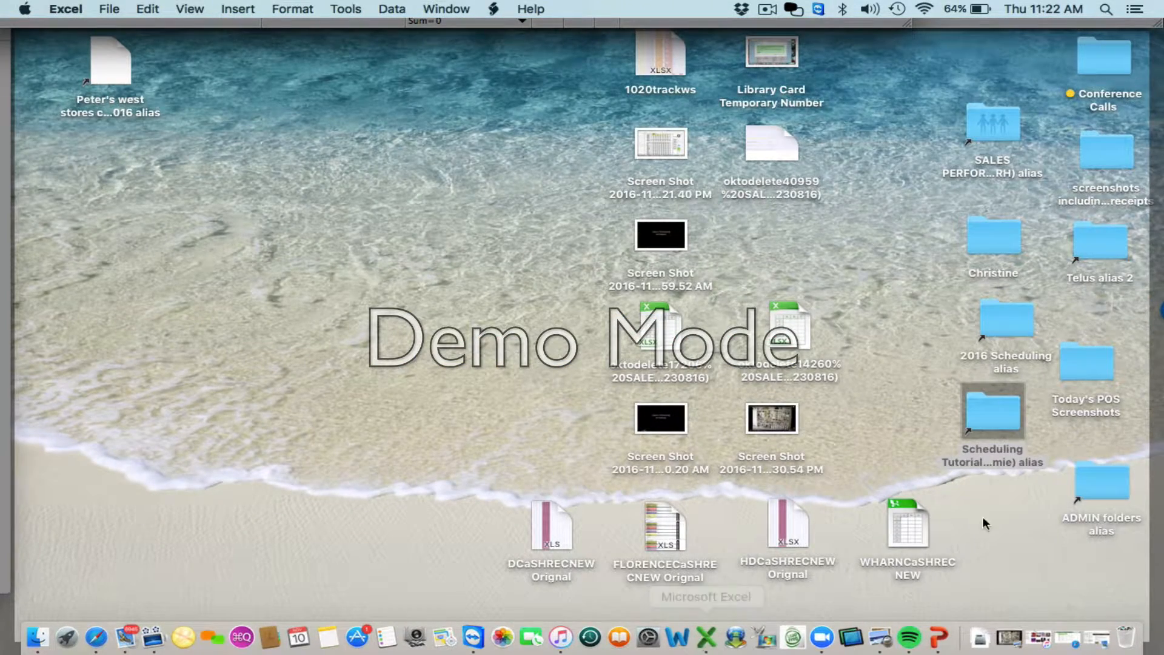